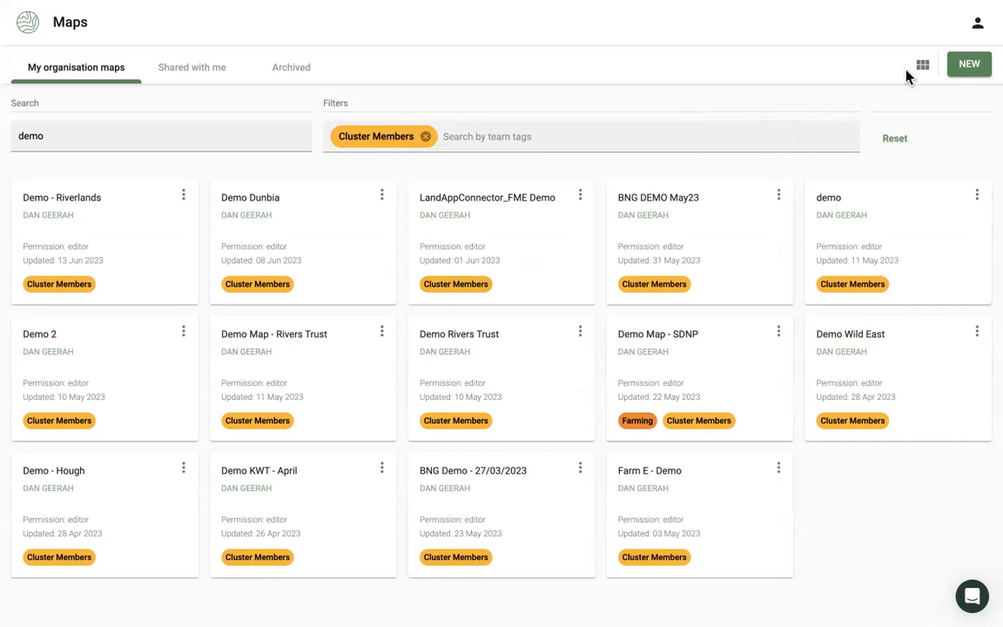
- Open the account menu from the demo maps list
click(979, 26)
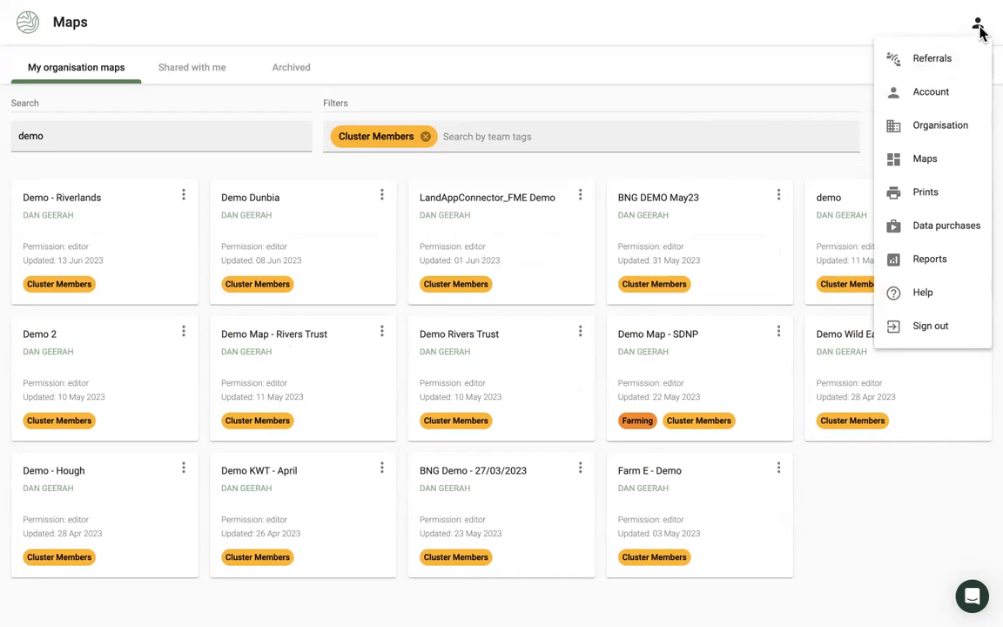
- Add a 'Cluster member' team under the Cat category in Organisation Teams
click(941, 127)
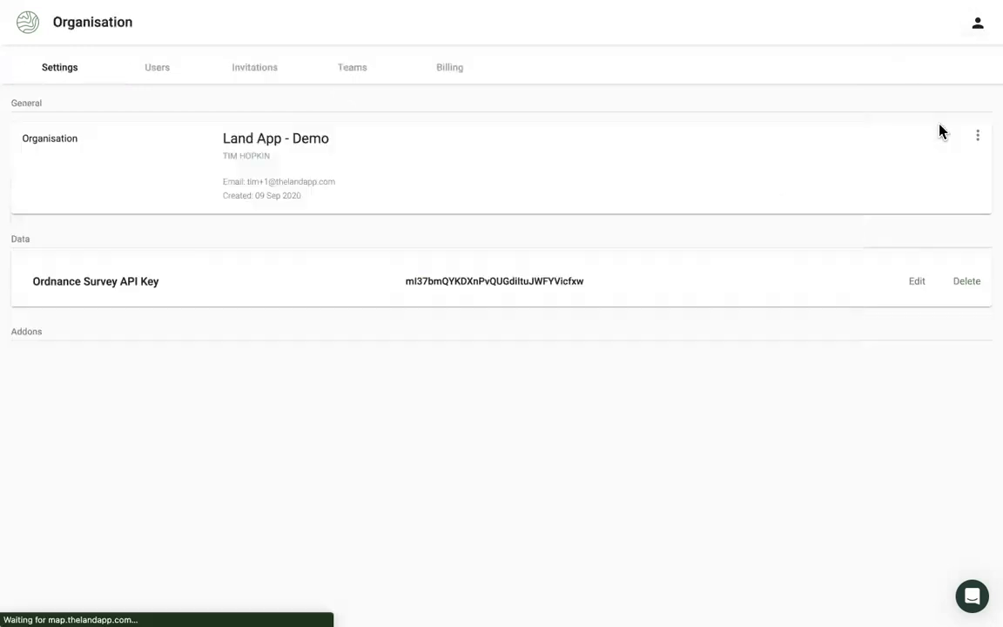
click(349, 75)
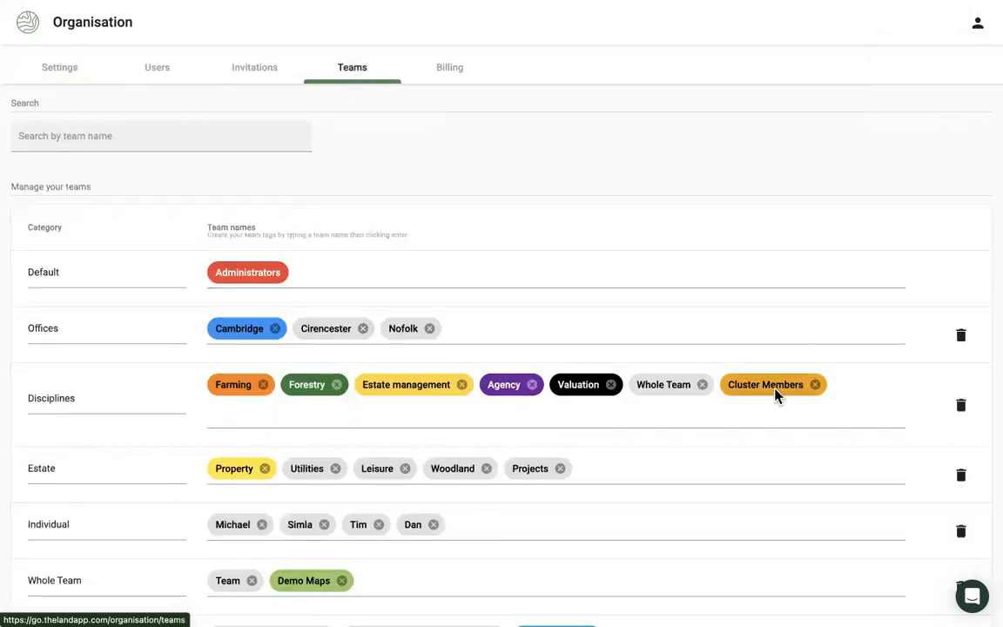
scroll(459, 438, down, 1)
scroll(458, 438, down, 3)
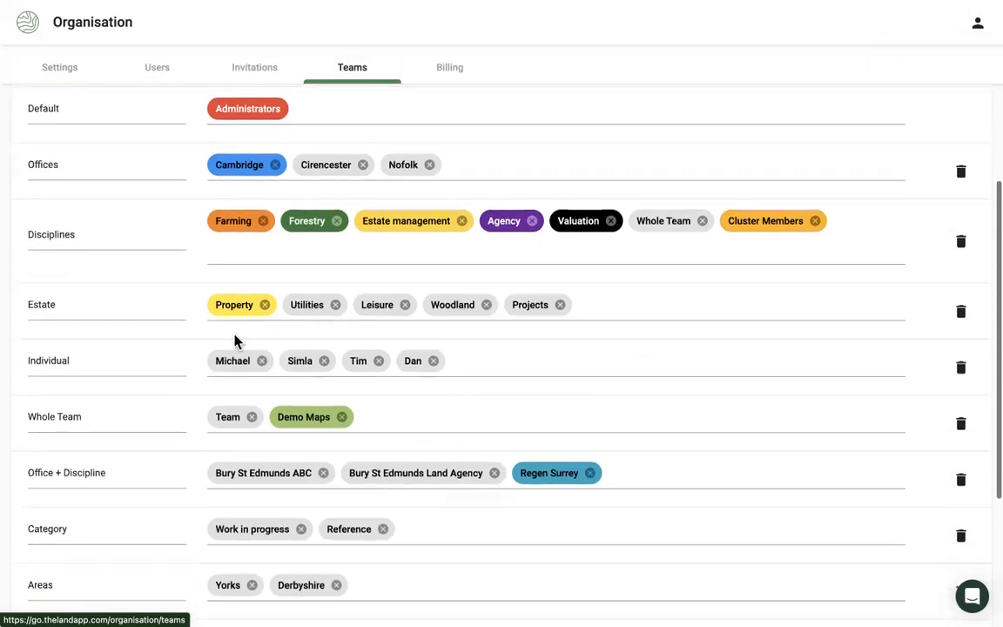
scroll(235, 340, down, 1)
scroll(226, 376, down, 3)
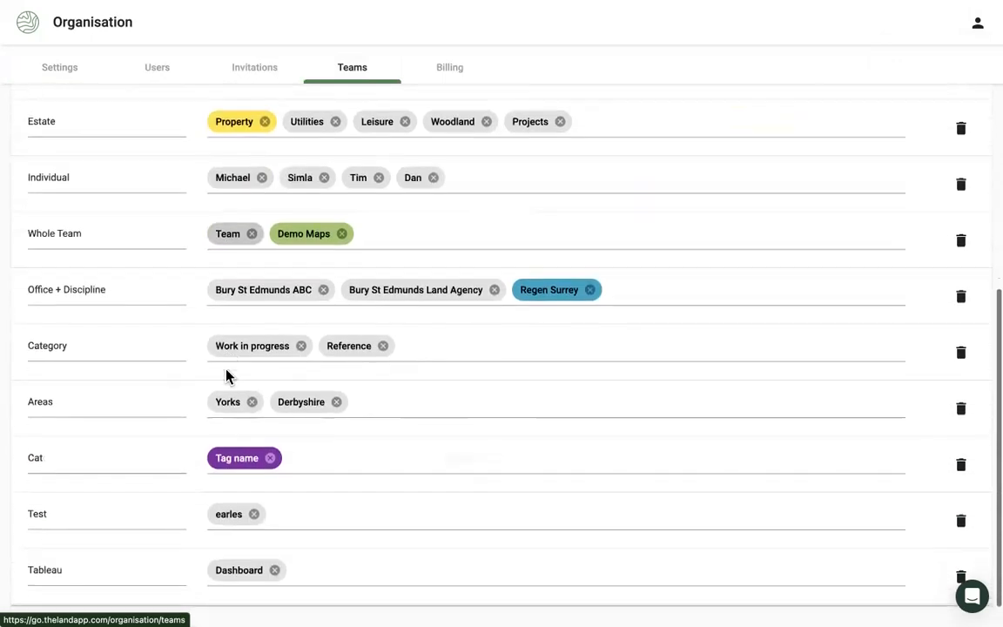
click(333, 439)
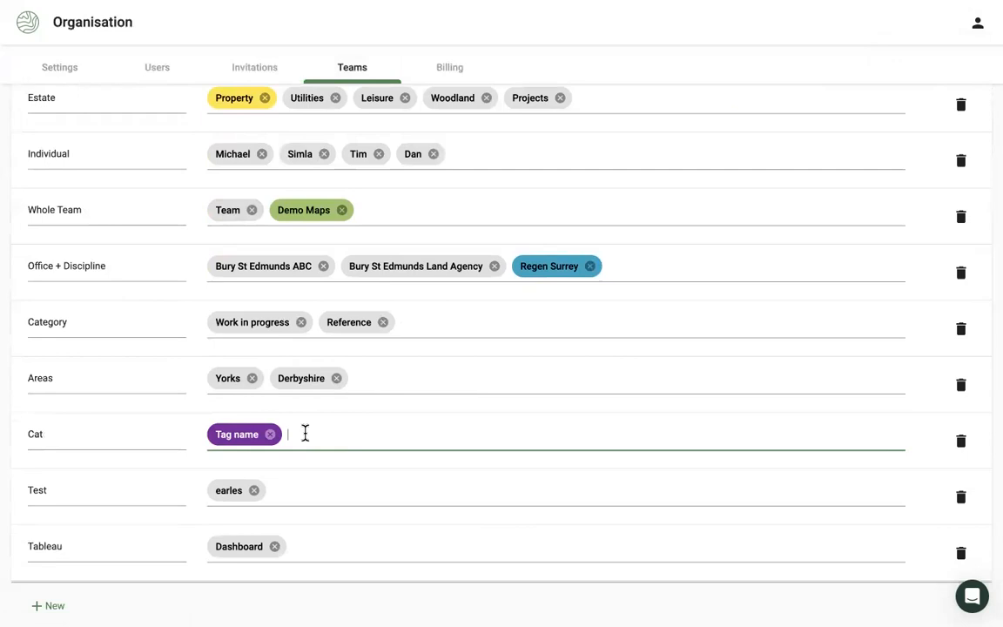
text(Cluster member)
key(Return)
- Give the Cluster member team a yellow-green colour and save it
click(317, 440)
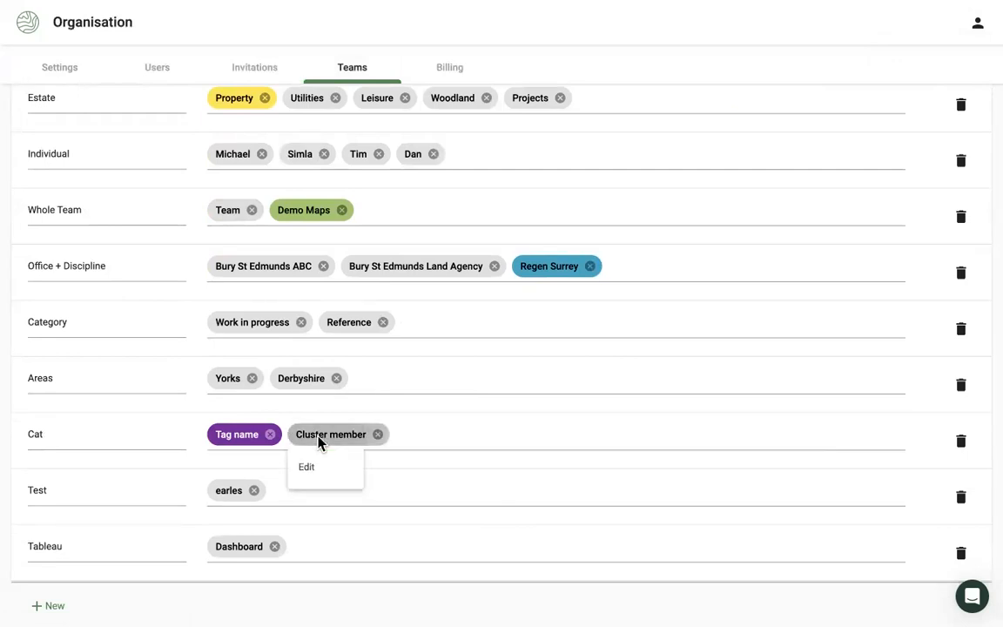
click(316, 469)
click(291, 327)
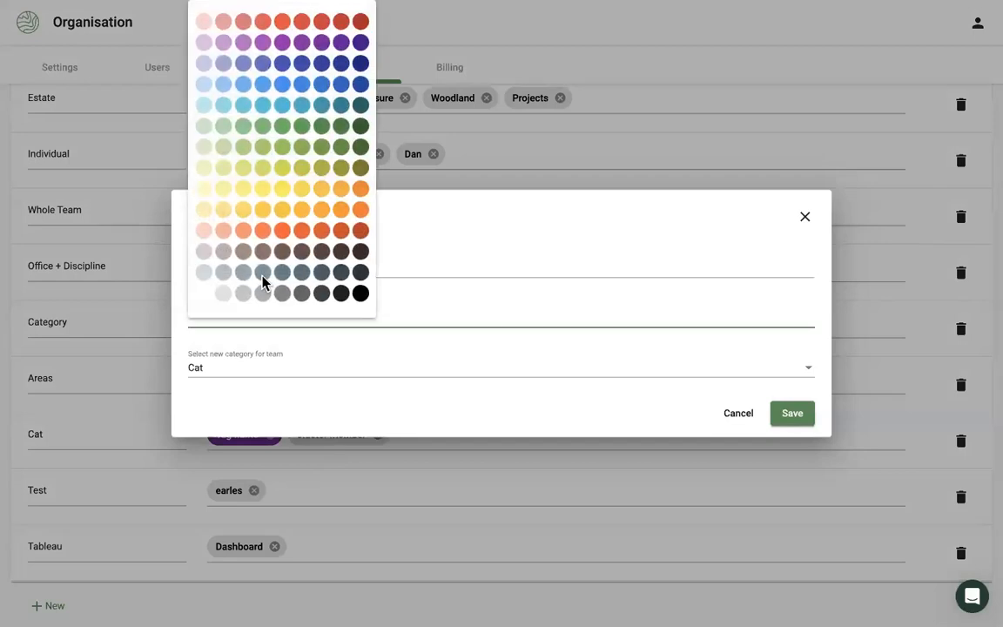
click(266, 165)
click(802, 415)
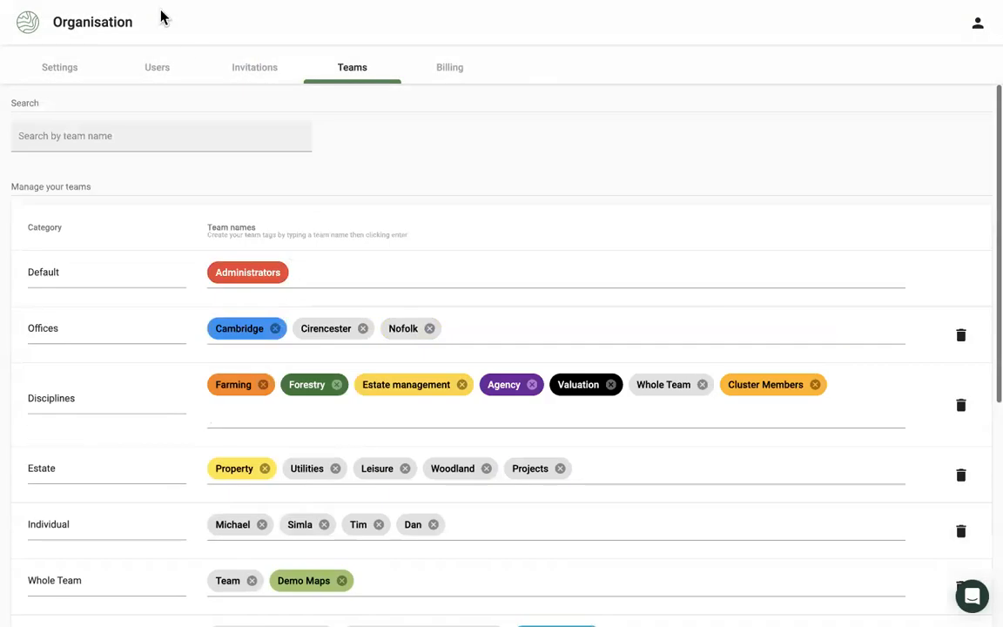
- Create and open an empty map named 'Farm Name _ Surname'
click(32, 28)
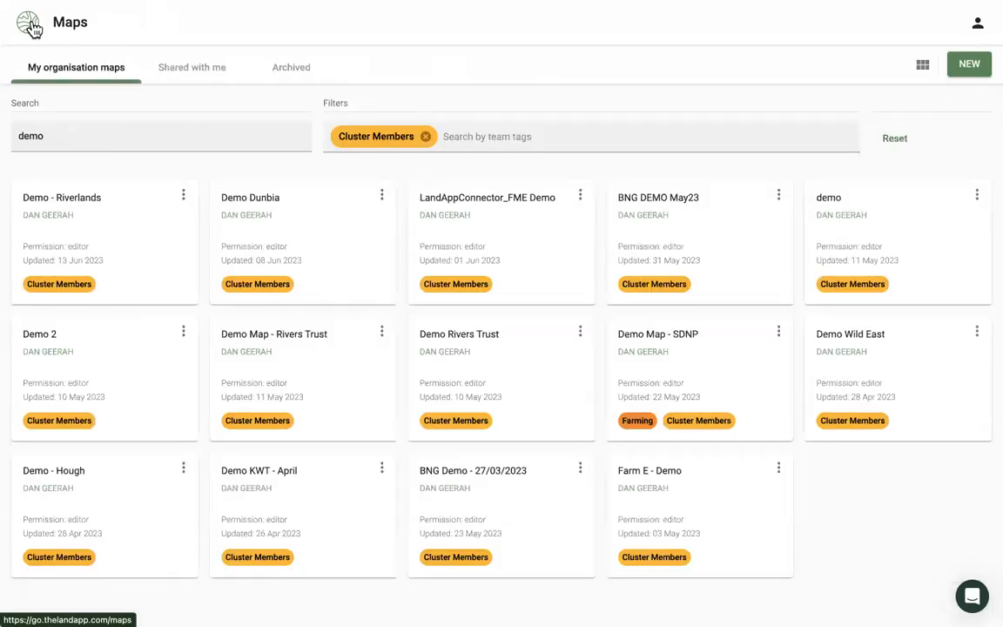
click(976, 66)
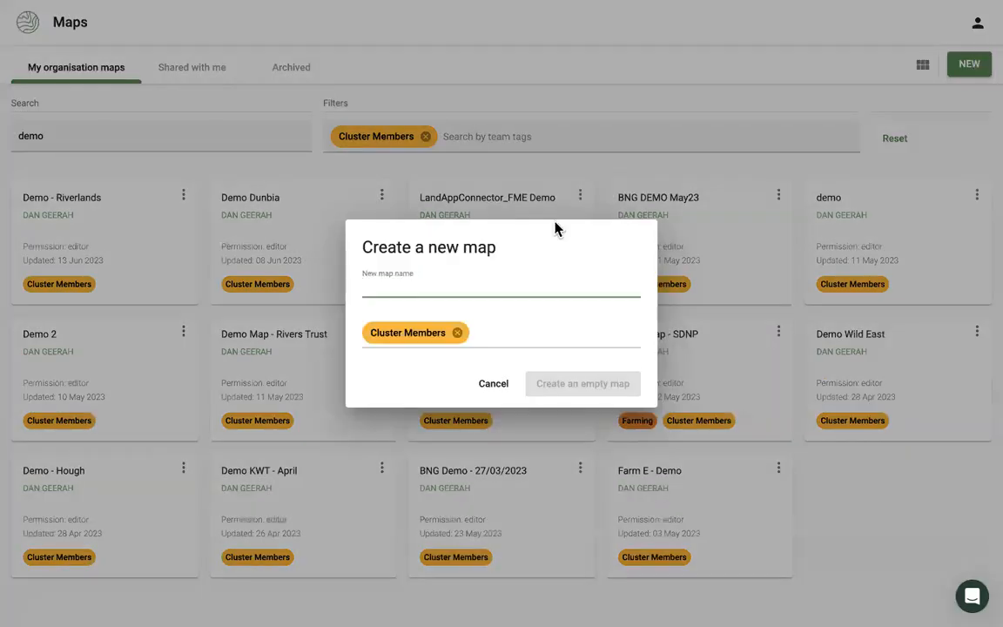
text(Farm Name _ Surname)
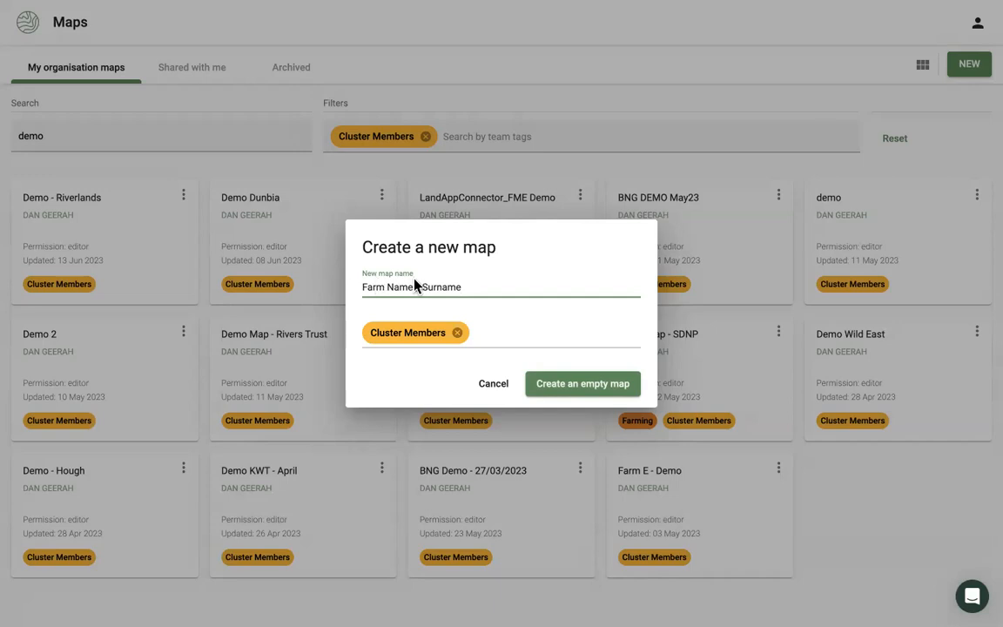
click(559, 385)
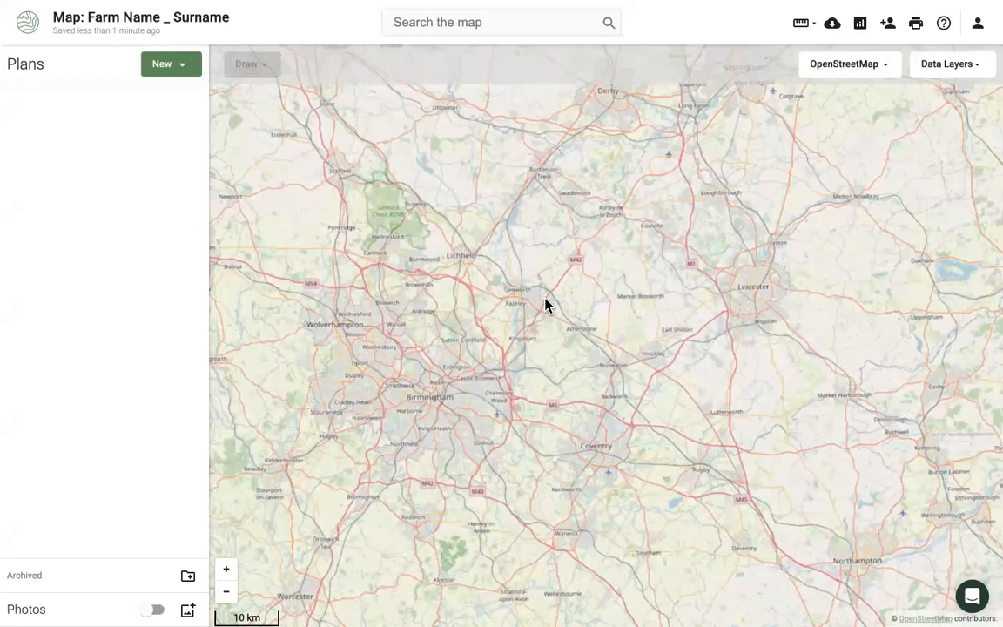
- Start a Rural Payments import for the farm's SBI number with Land Covers selected
click(163, 70)
click(186, 135)
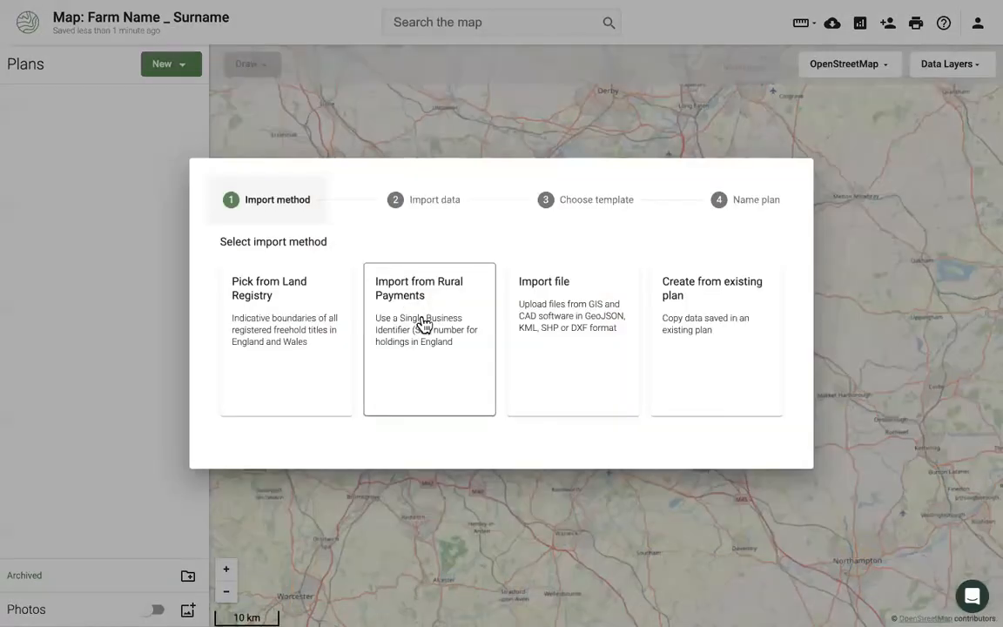
click(424, 324)
click(379, 271)
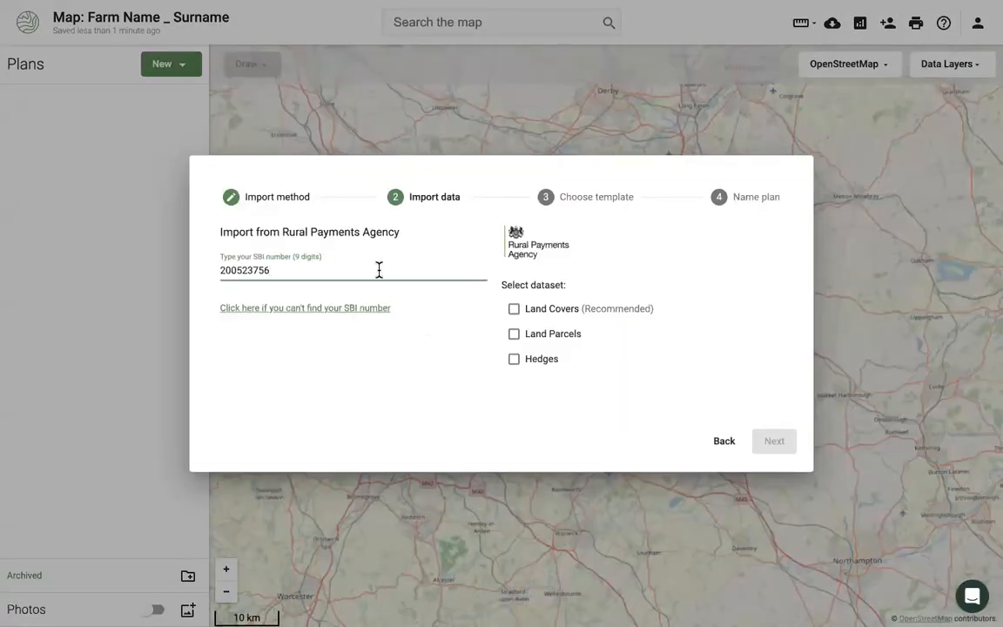
click(572, 316)
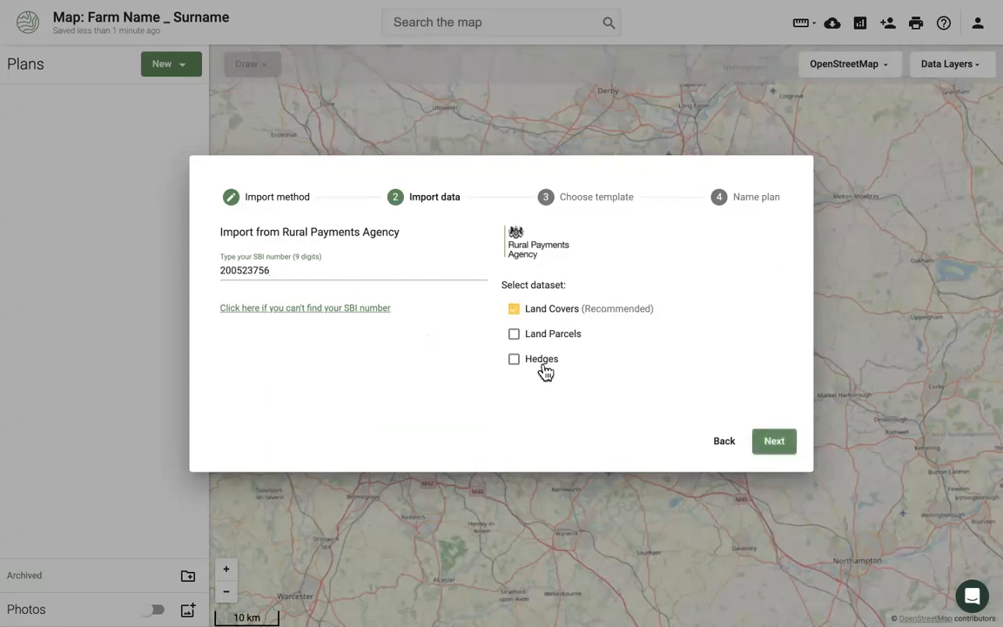
click(775, 442)
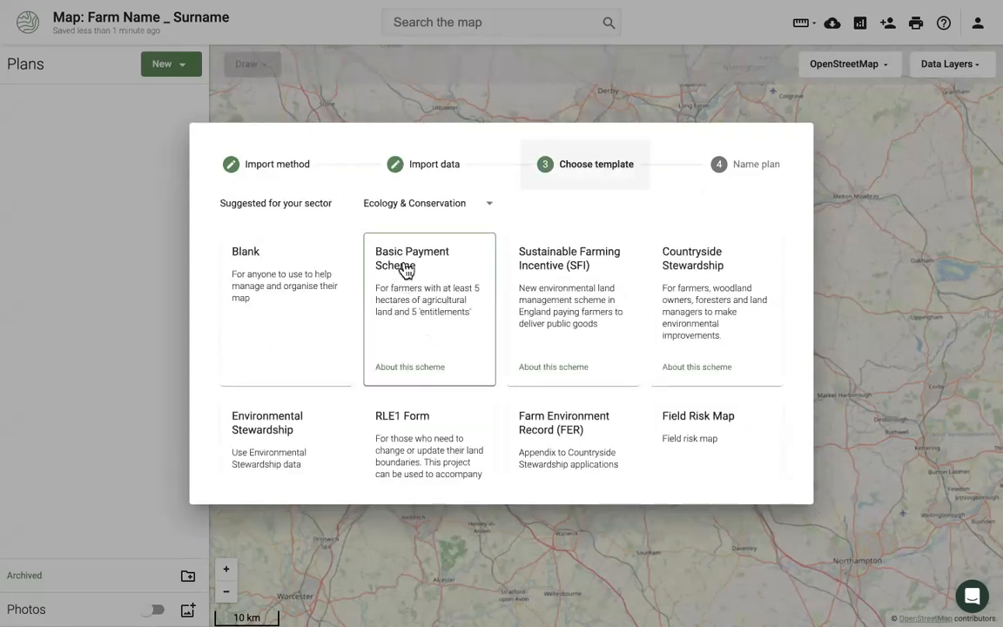
- Finish the import as an Ecology & Conservation Basic Payment Scheme plan named 'BPS_Farm Name_Surname'
click(450, 205)
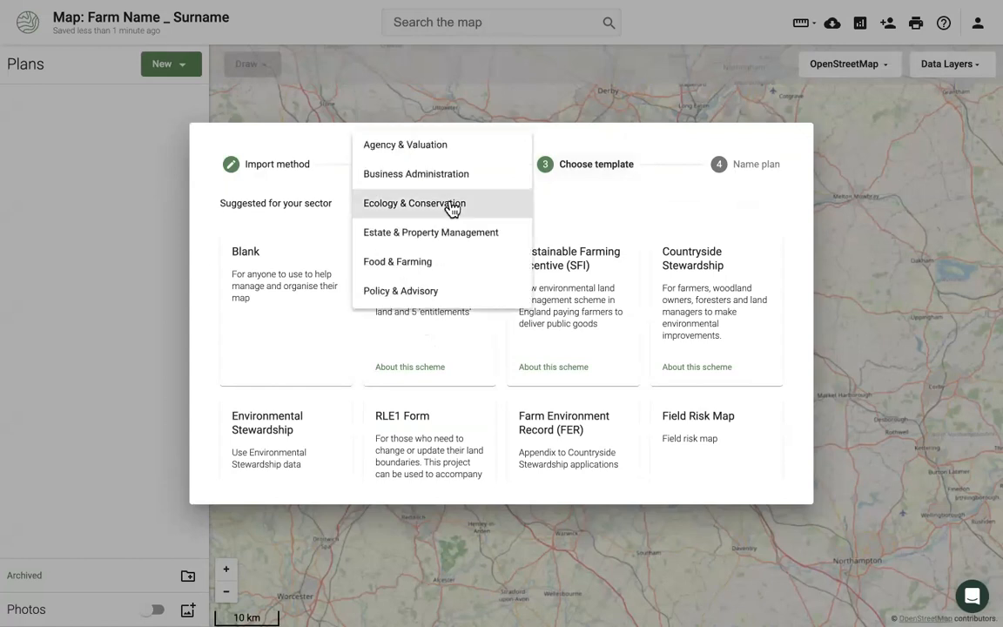
click(452, 146)
click(440, 212)
click(439, 259)
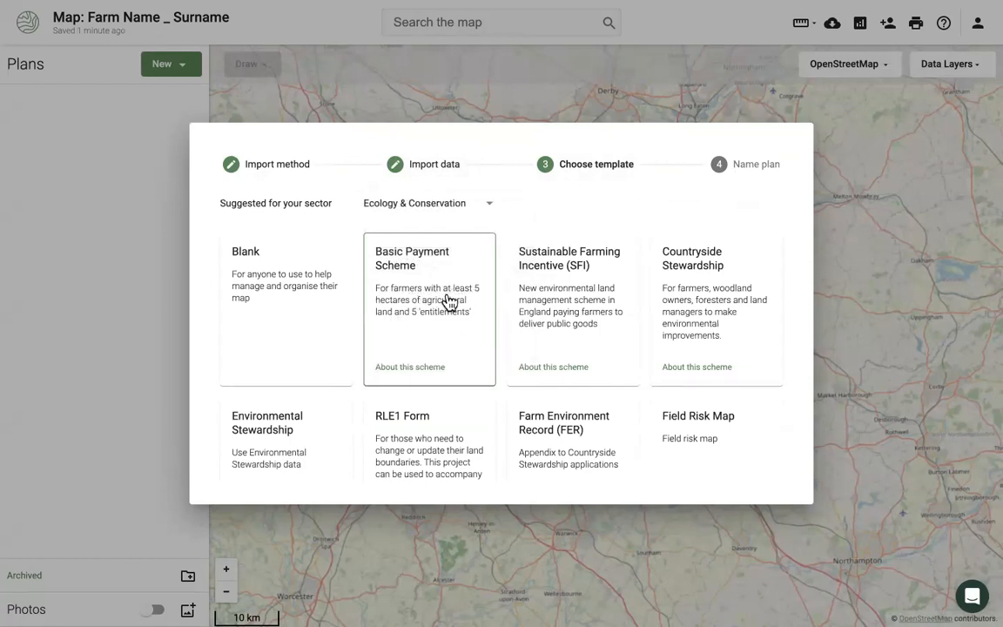
click(448, 302)
click(394, 316)
key(ctrl+a)
text(B)
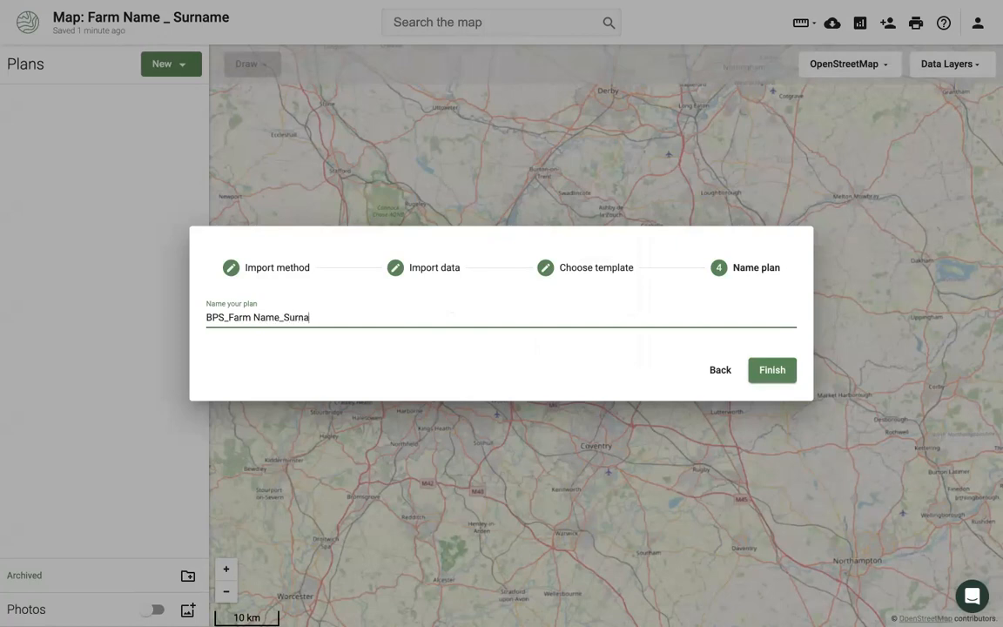
click(770, 373)
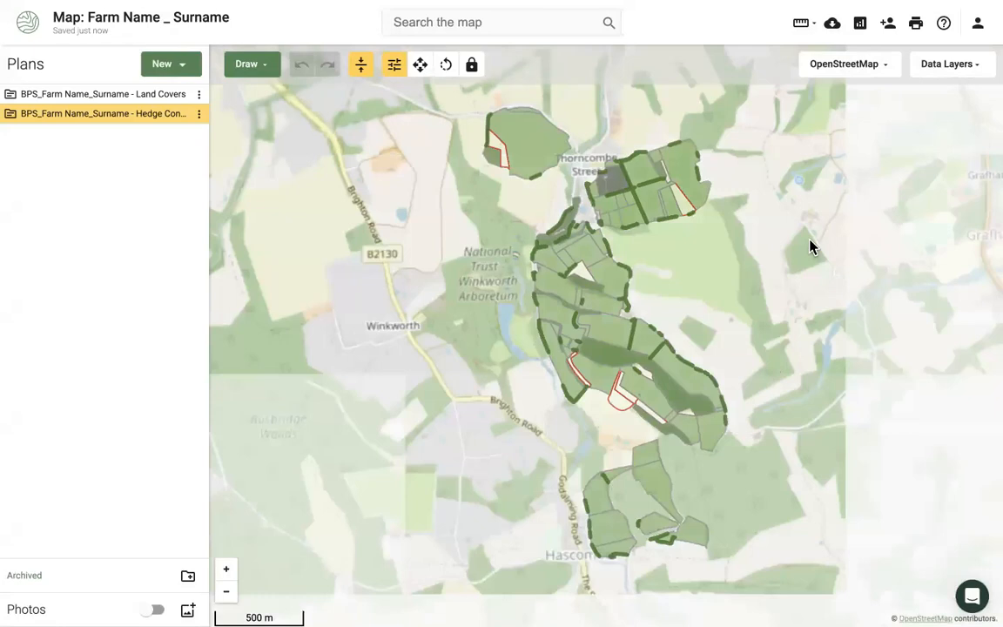
- Use the Ordnance Survey Light basemap and view the northern 12.27 ha Permanent grassland parcel
click(858, 69)
click(857, 167)
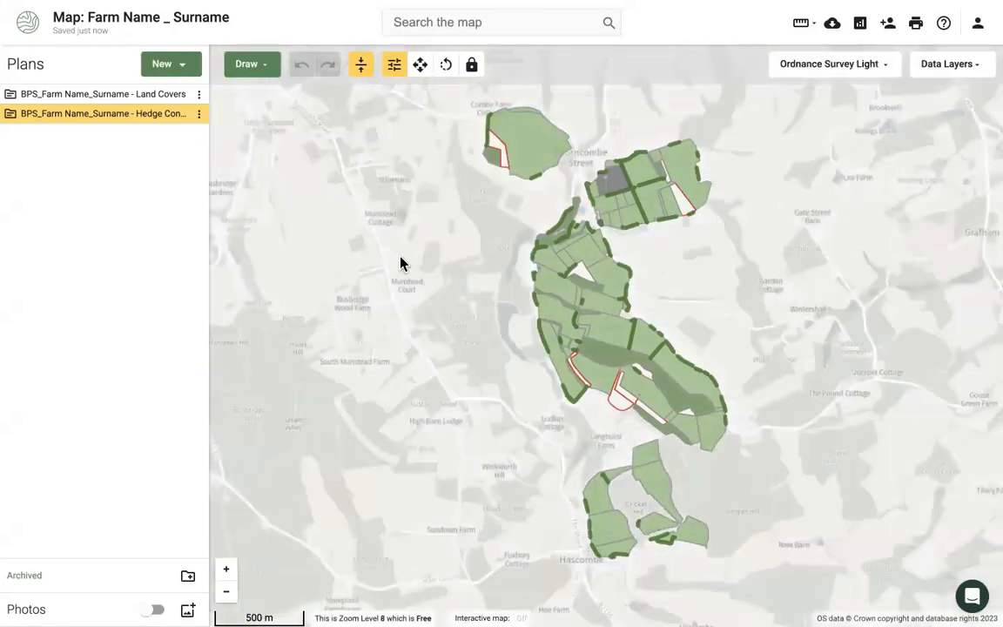
drag(392, 260, 373, 260)
scroll(587, 251, up, 2)
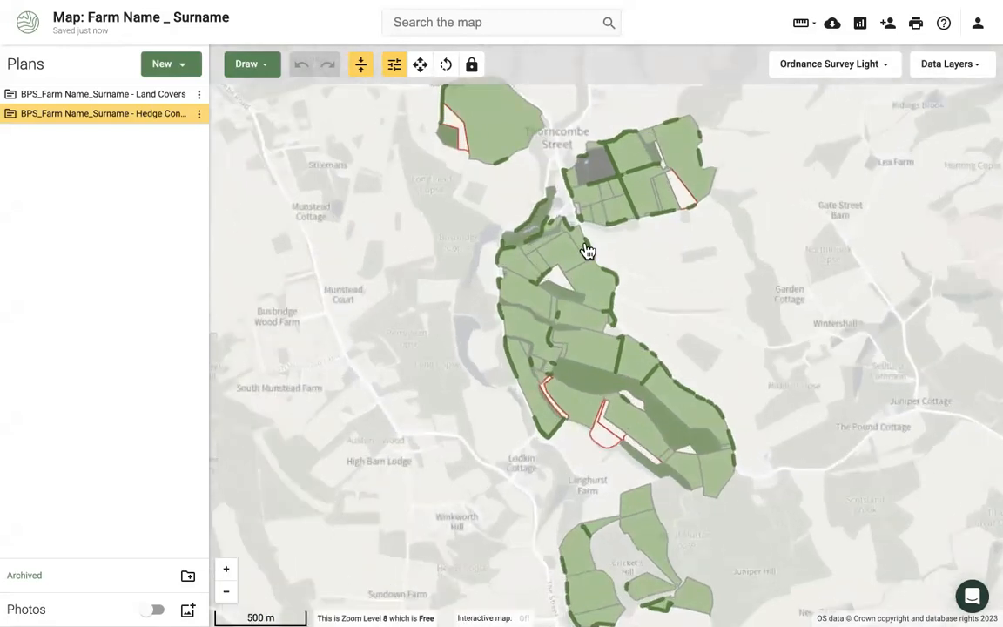
drag(675, 255, 656, 352)
click(462, 186)
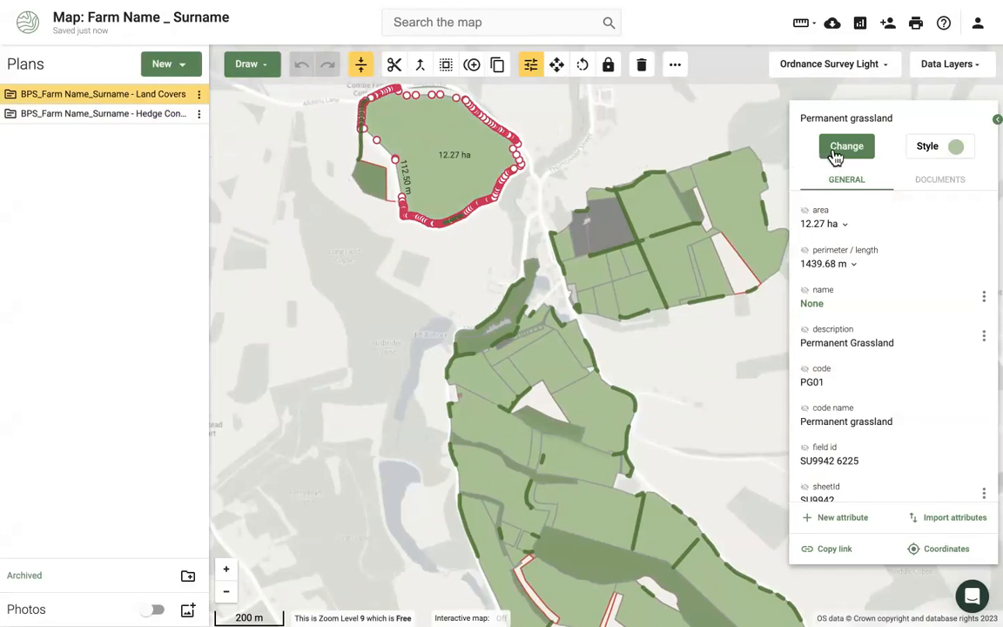
click(841, 155)
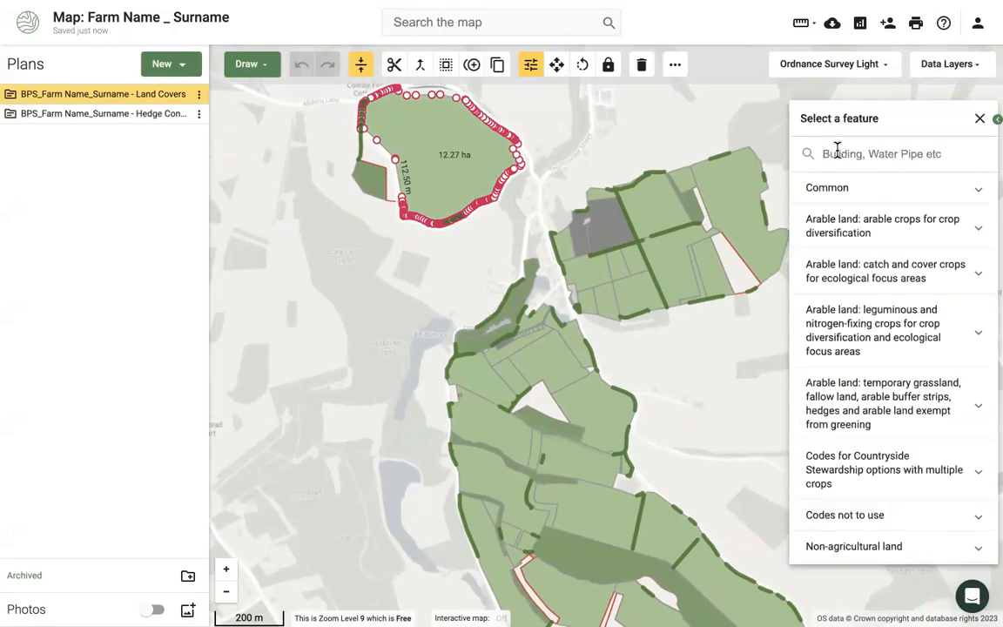
text(barley)
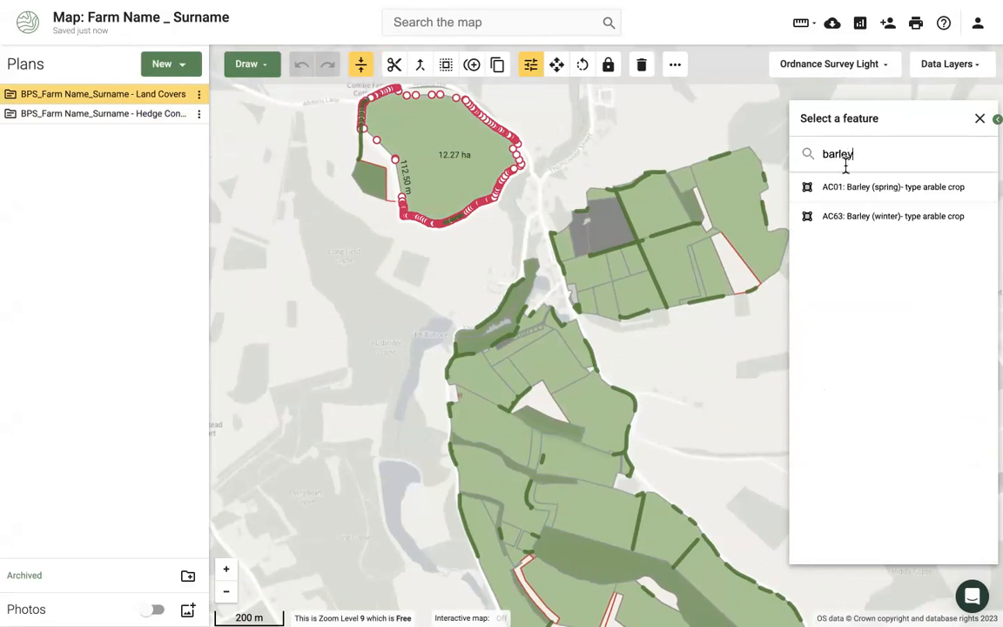
click(855, 197)
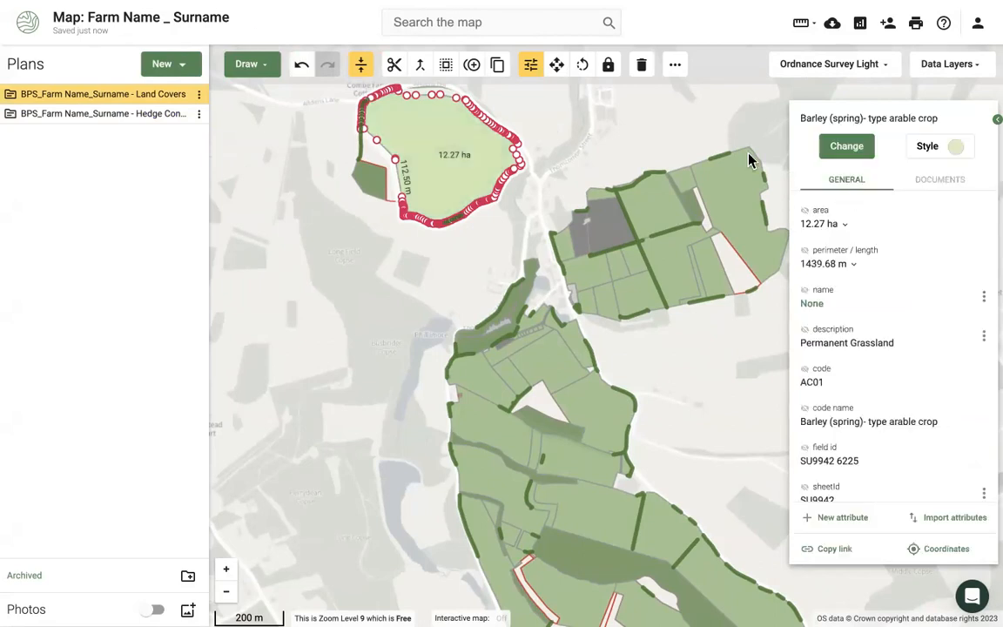
click(302, 66)
scroll(291, 288, down, 2)
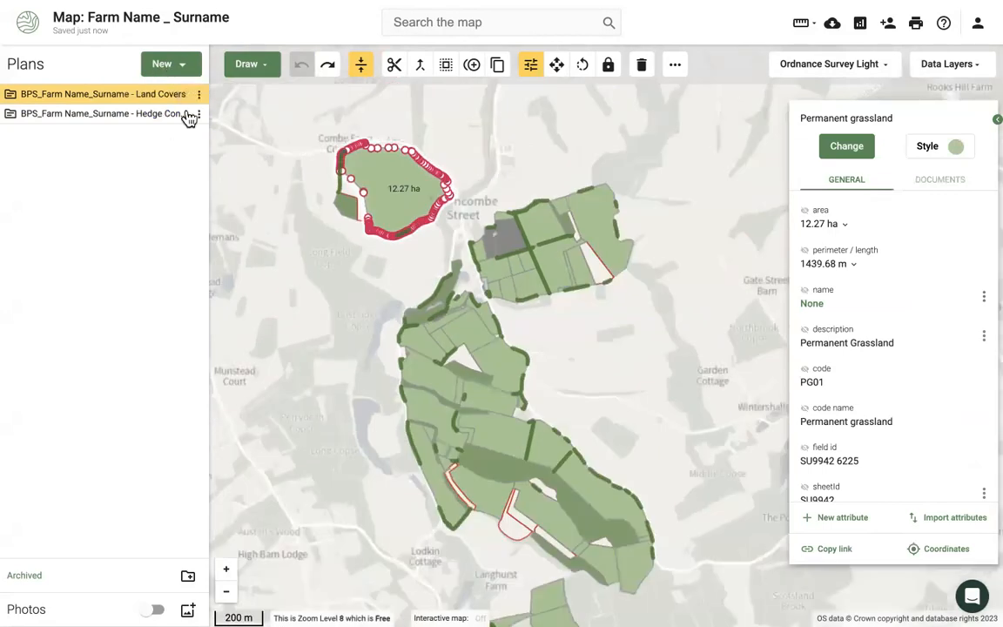
- Choose Download data from the Plans panel's New menu
scroll(381, 363, down, 3)
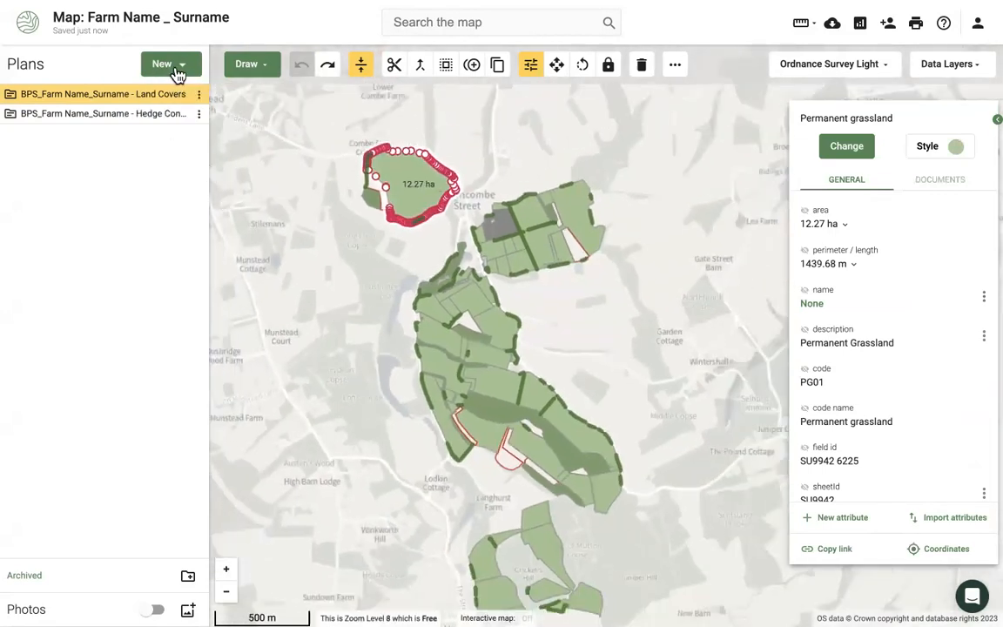
click(176, 70)
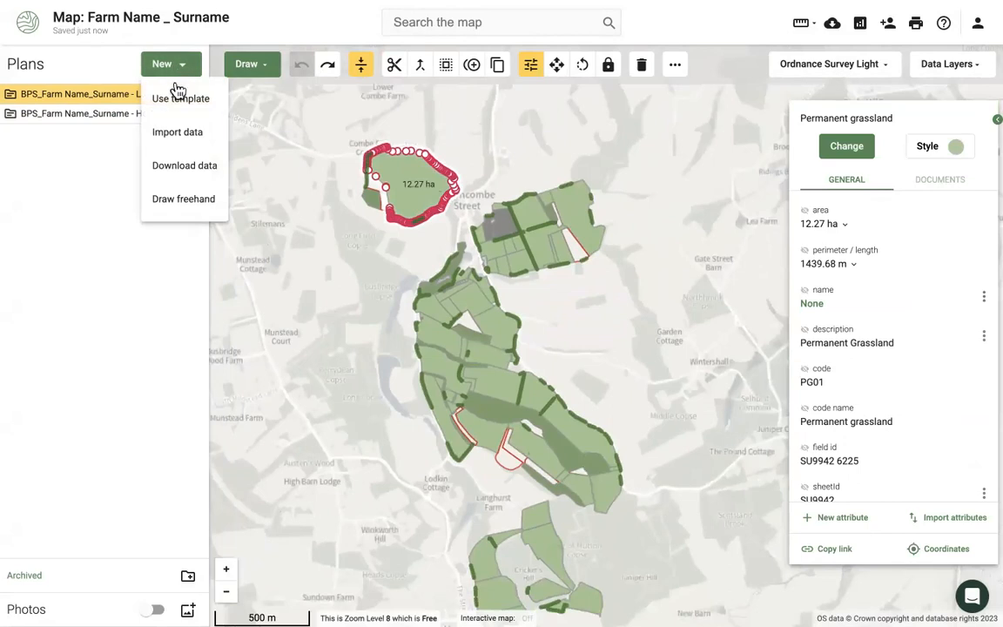
click(195, 177)
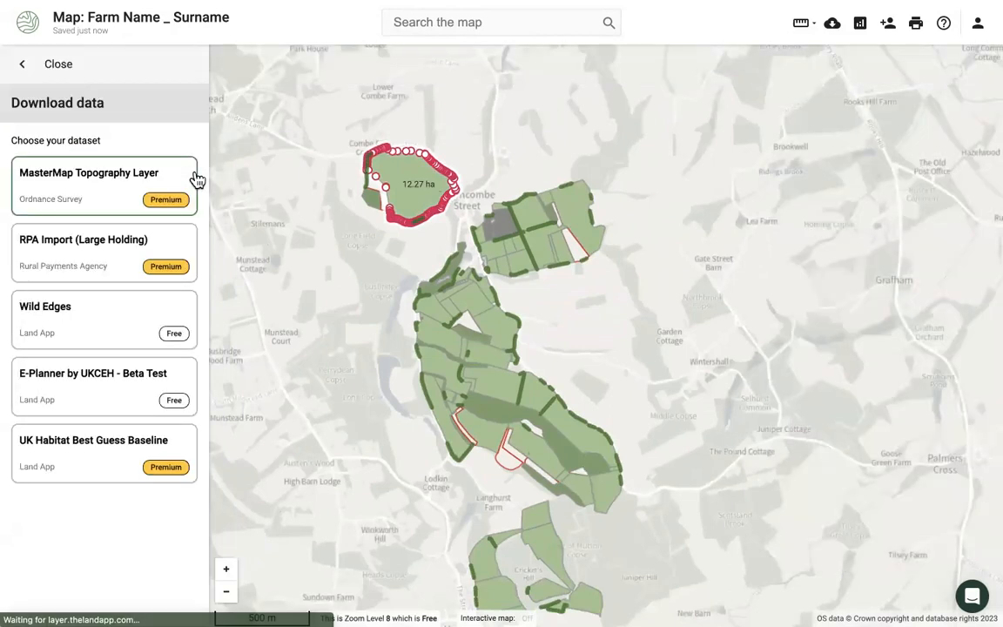
- Select the free Wild Edges dataset and fit a download frame around the whole farm
click(74, 337)
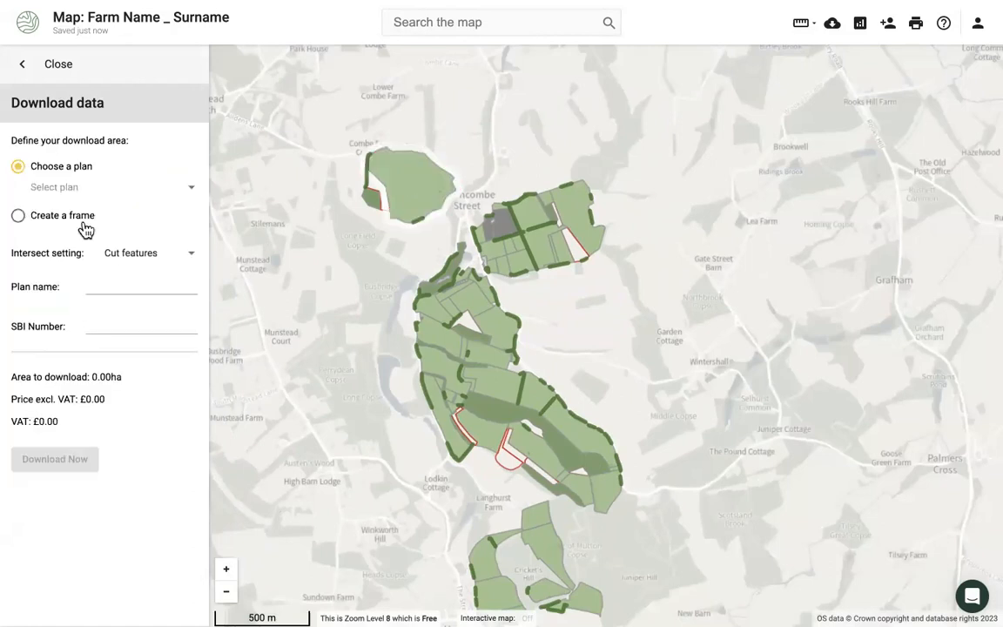
click(59, 195)
click(83, 190)
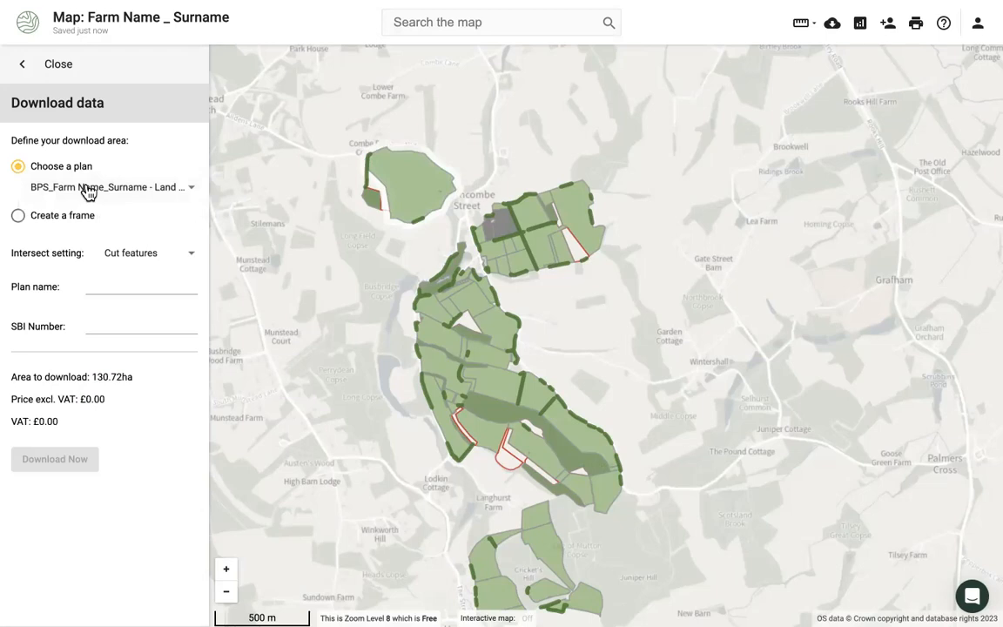
click(58, 218)
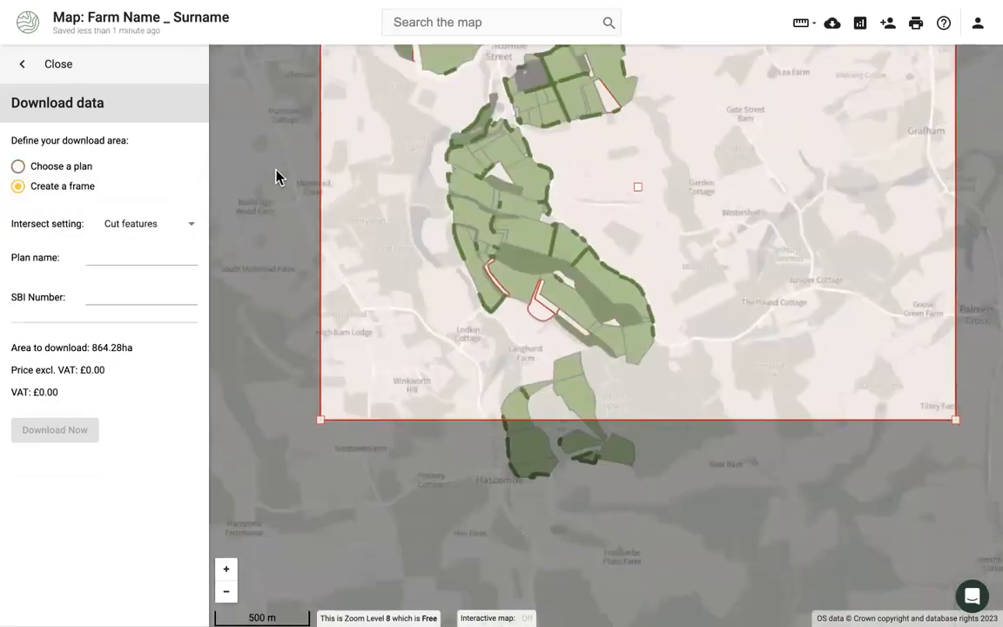
scroll(309, 248, down, 2)
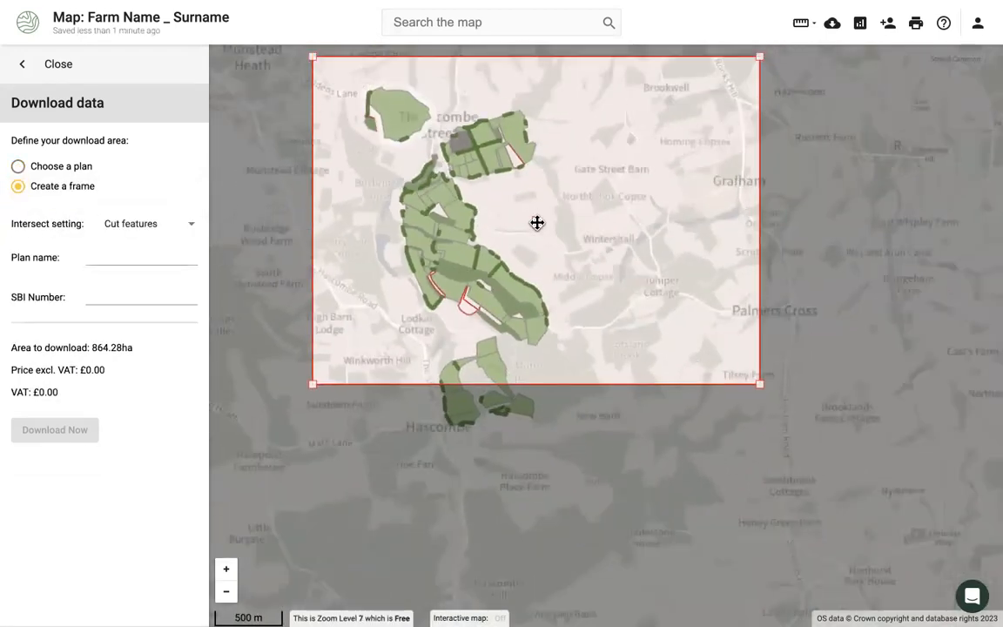
drag(760, 399, 705, 433)
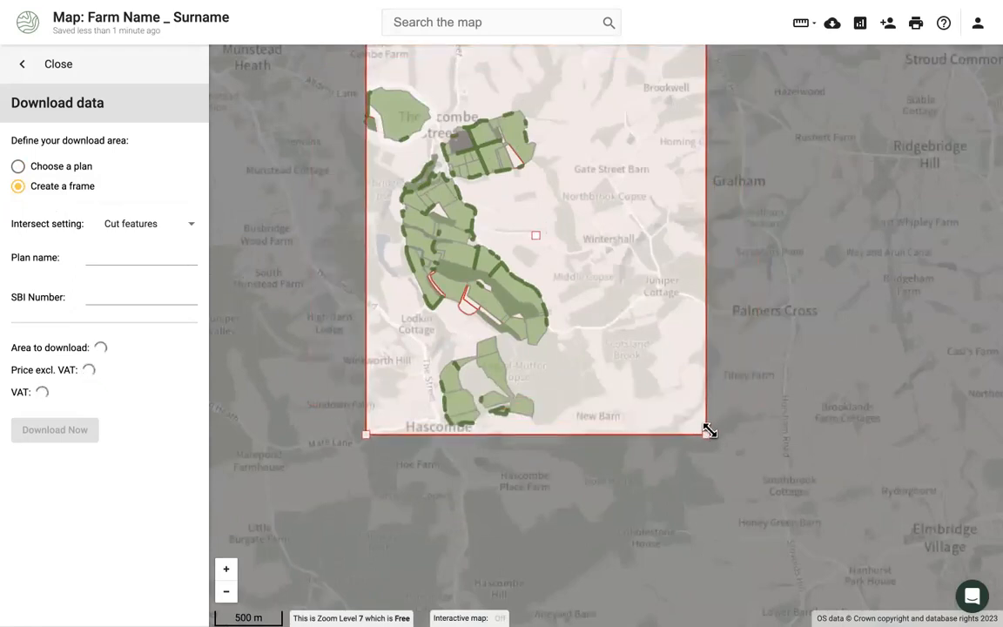
drag(533, 233, 510, 256)
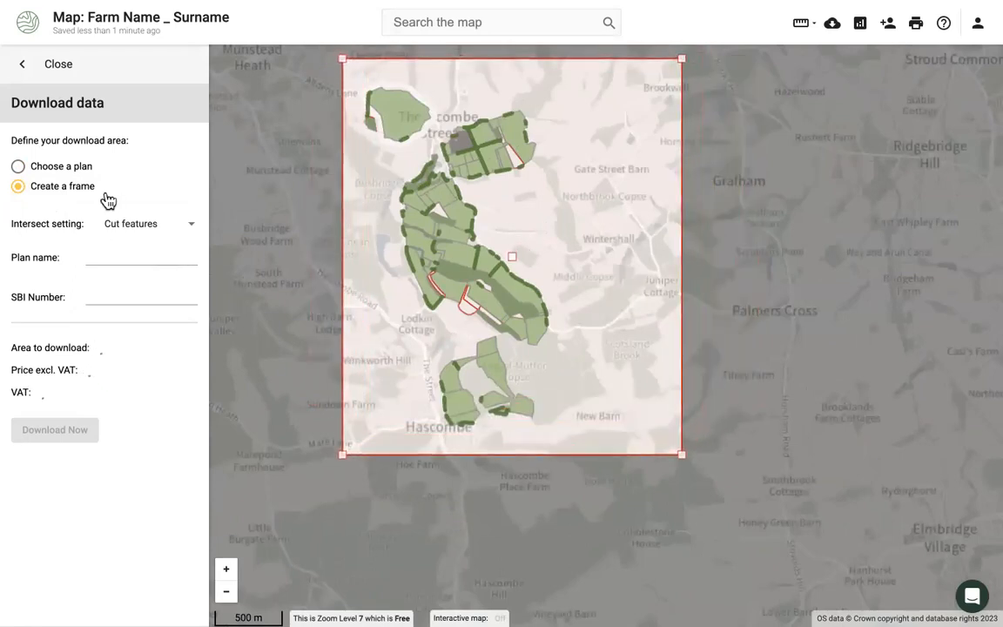
- Name the download 'FarmName', enter the farm's SBI number, and start the download
click(111, 256)
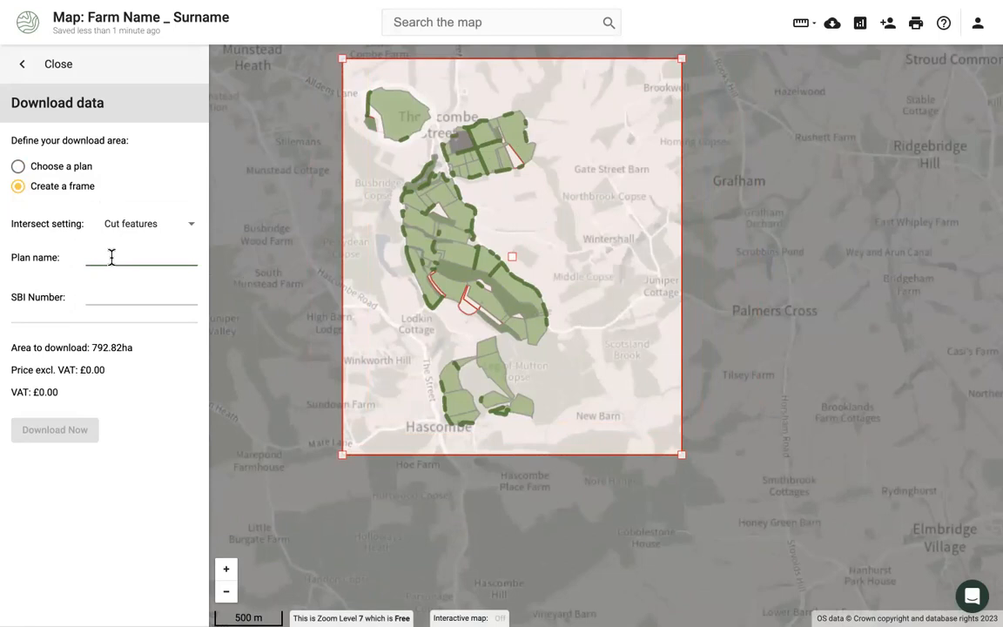
text(FarmName)
click(109, 293)
click(83, 432)
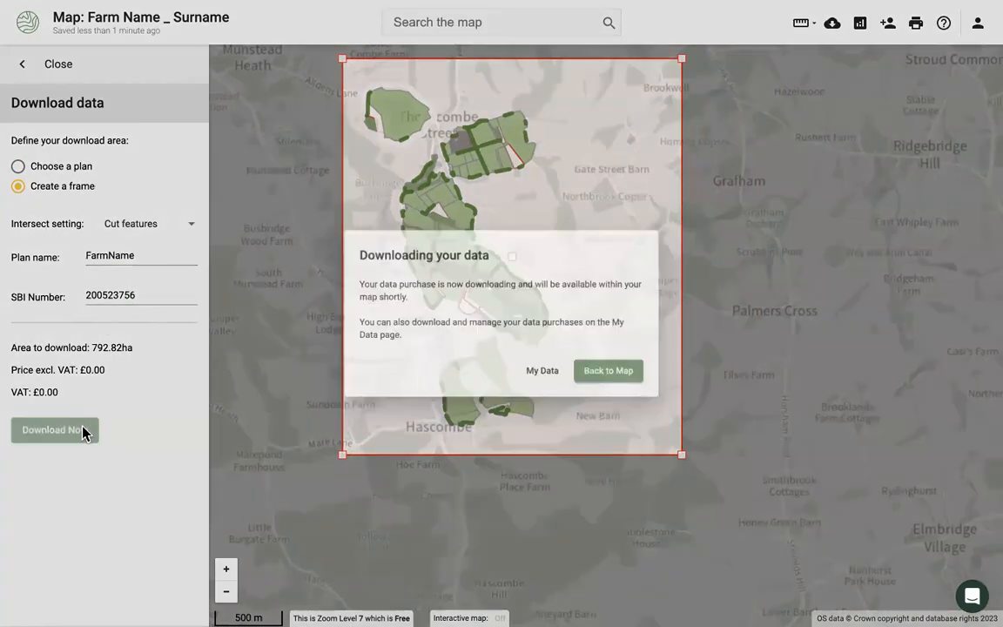
click(601, 384)
drag(378, 343, 409, 396)
click(396, 343)
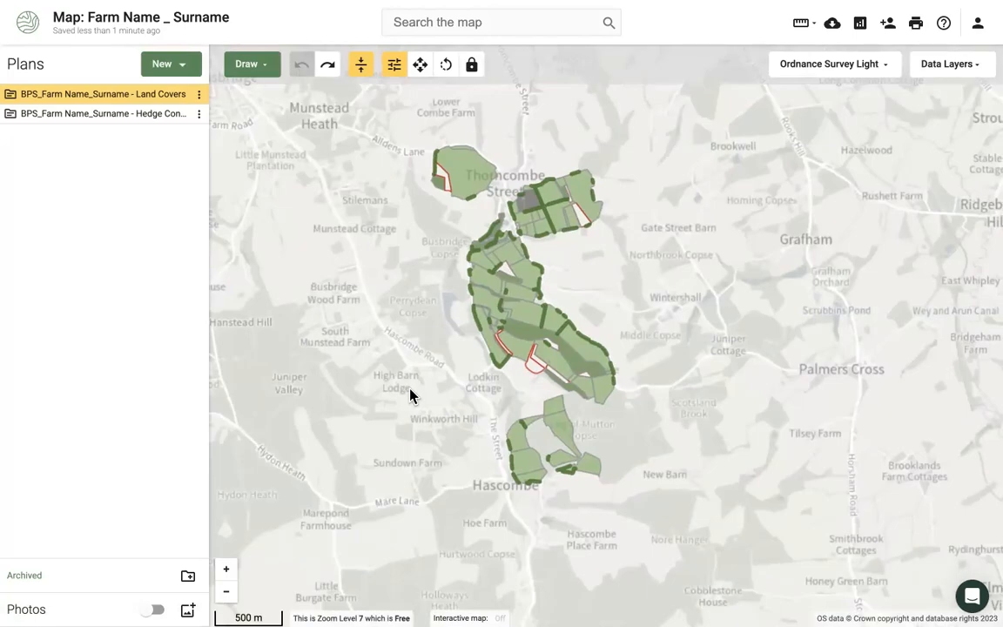
- Reload the page, hide both BPS plans, and zoom into the eastern Wild Edges fields
key(super+r)
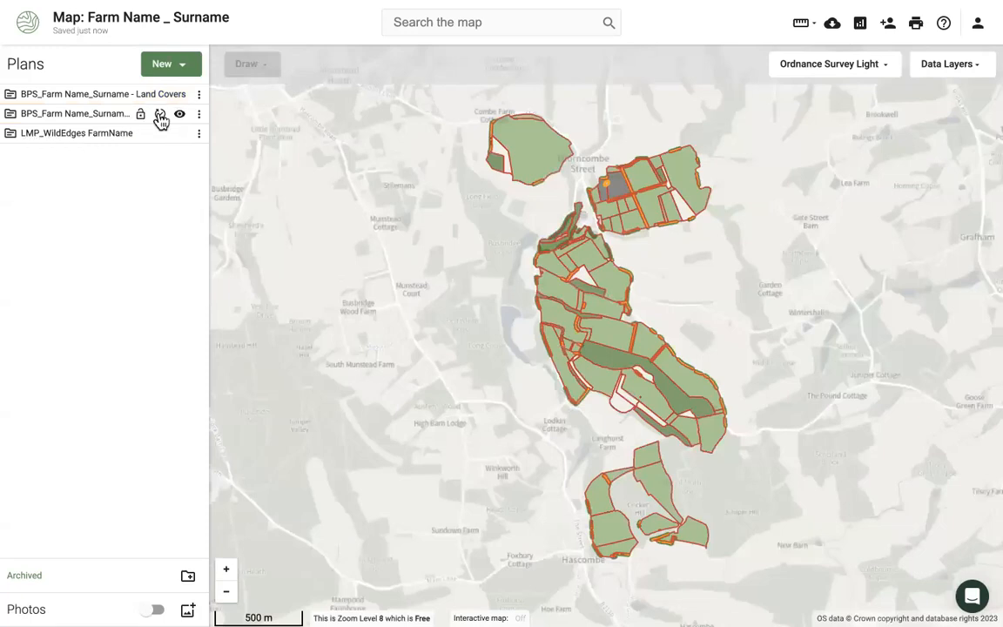
click(179, 114)
click(179, 94)
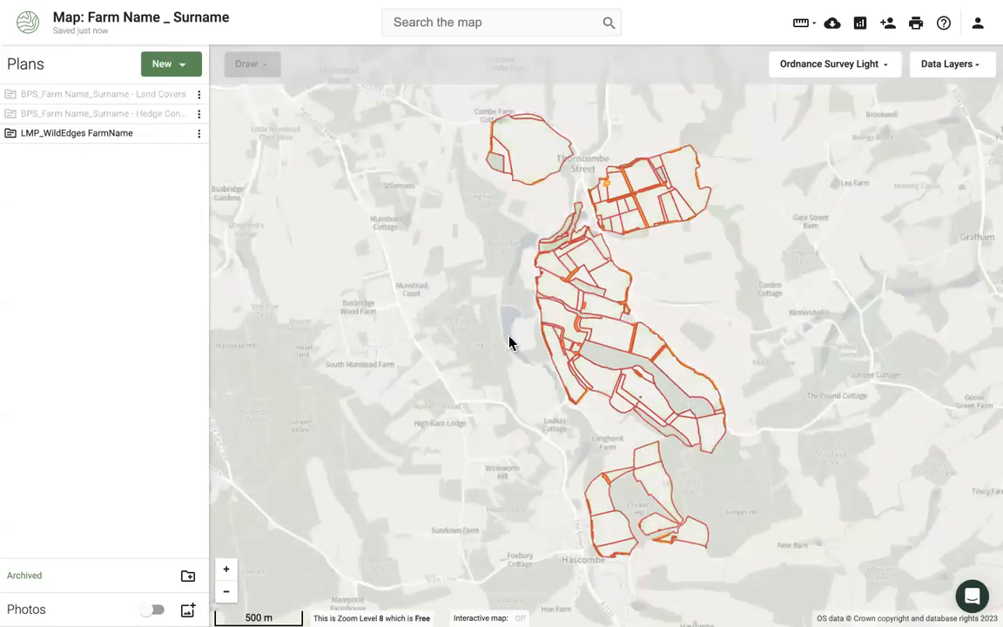
scroll(587, 313, up, 2)
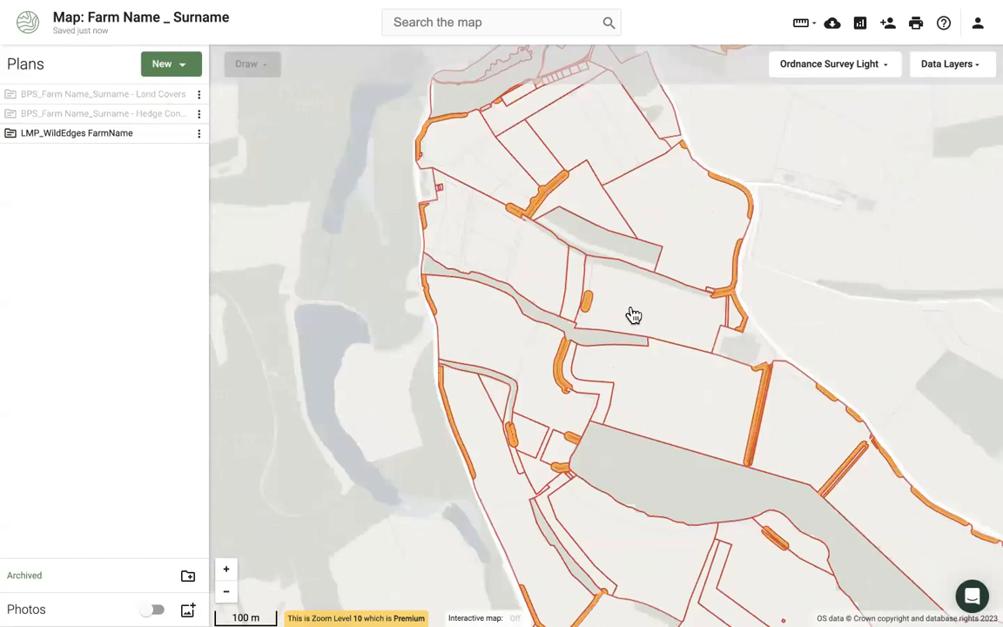
drag(634, 315, 621, 354)
drag(665, 274, 530, 278)
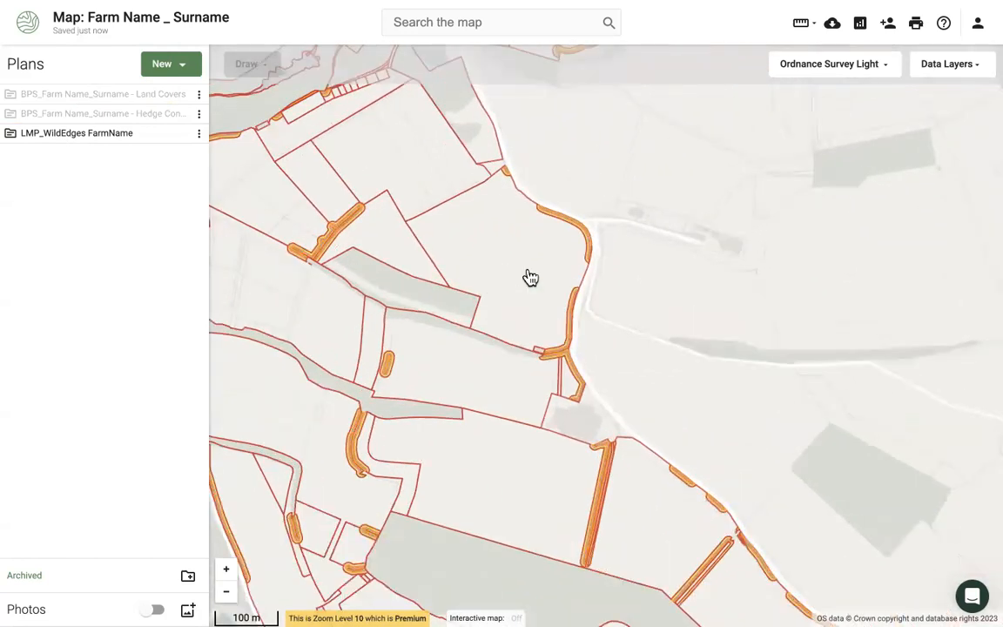
scroll(530, 277, up, 1)
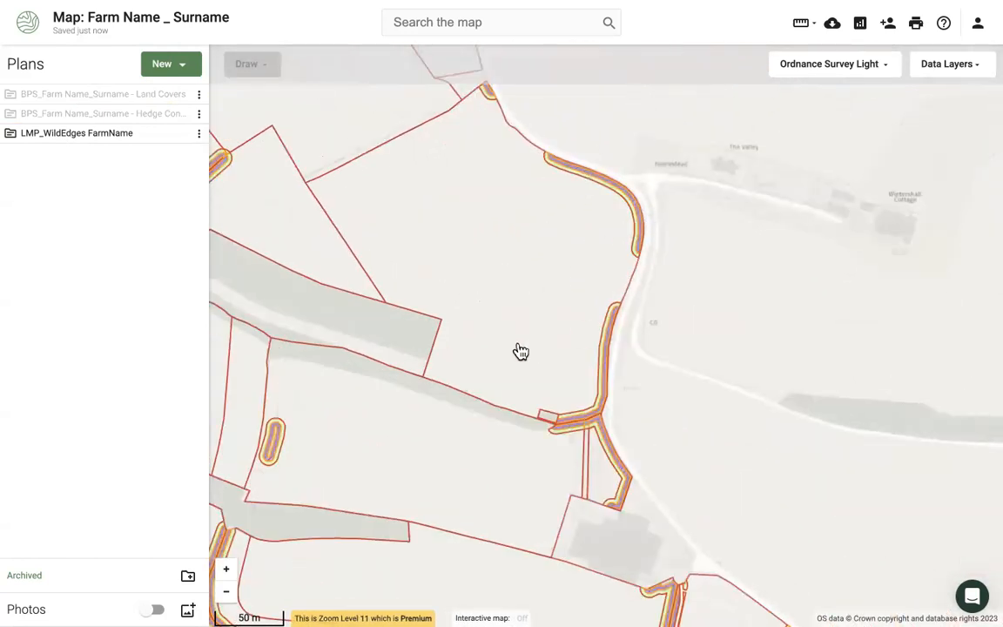
click(521, 351)
click(534, 362)
- Cut a 0.58 ha piece from the field and assign it h3h Mixed scrub
click(538, 340)
click(463, 342)
double_click(399, 326)
click(467, 352)
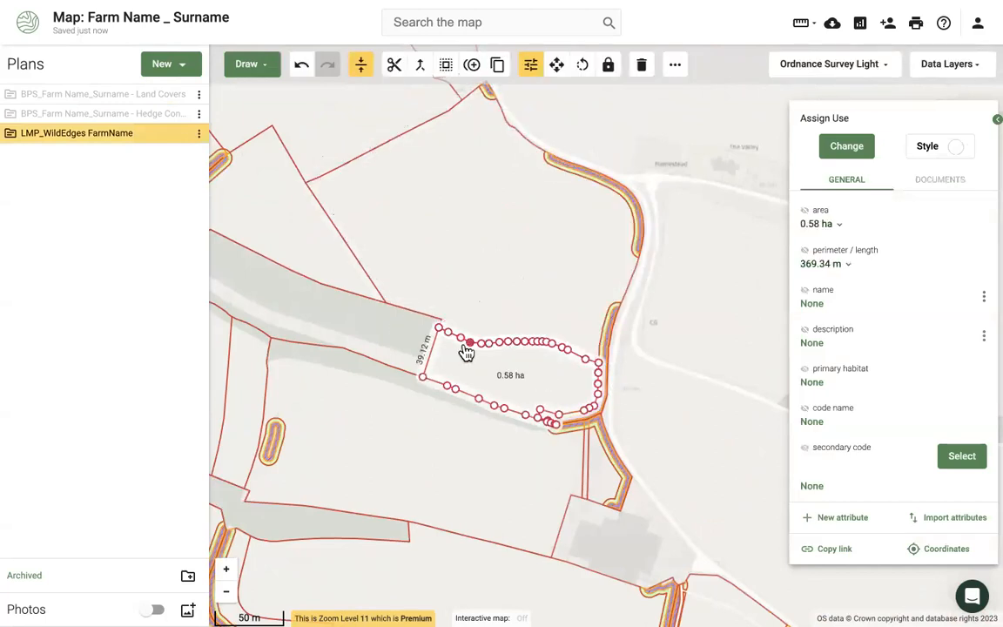
click(854, 150)
text(h3h)
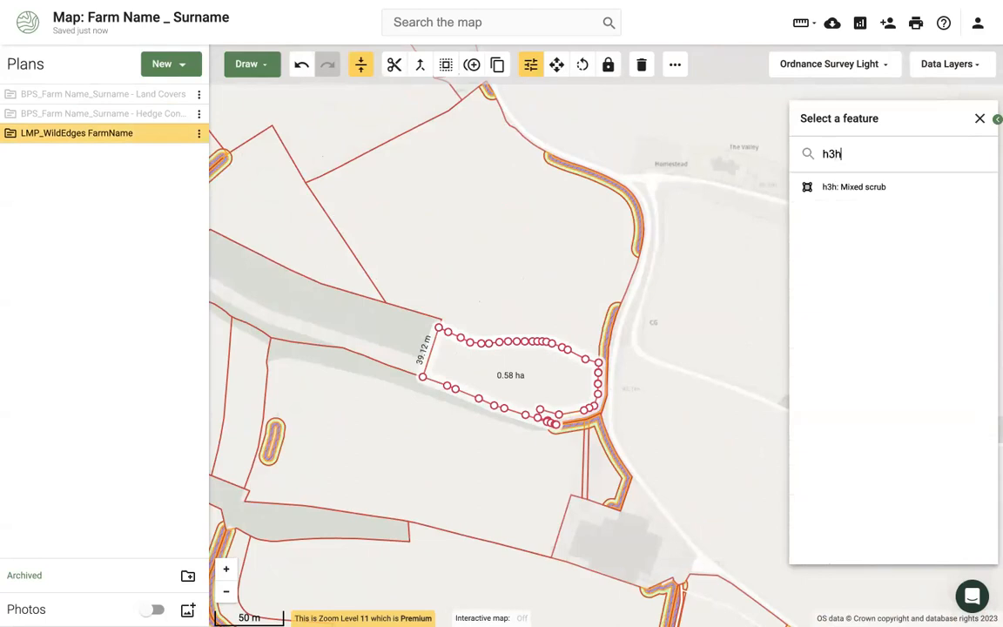
click(853, 187)
- Split a 0.34 ha edge from the 3.02 ha field and assign it c1a6
click(441, 246)
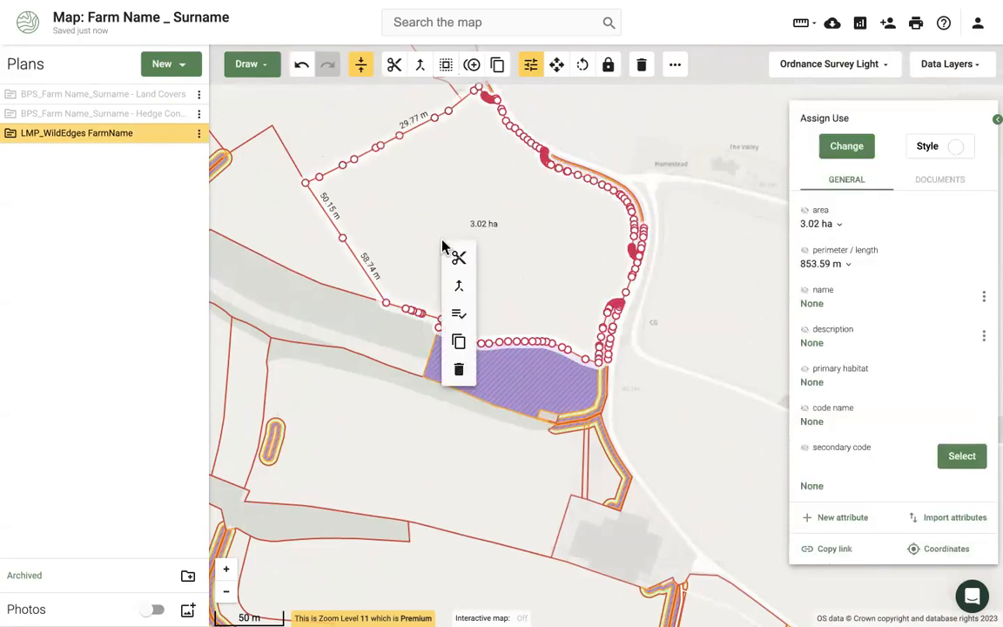
click(459, 259)
click(431, 98)
double_click(685, 305)
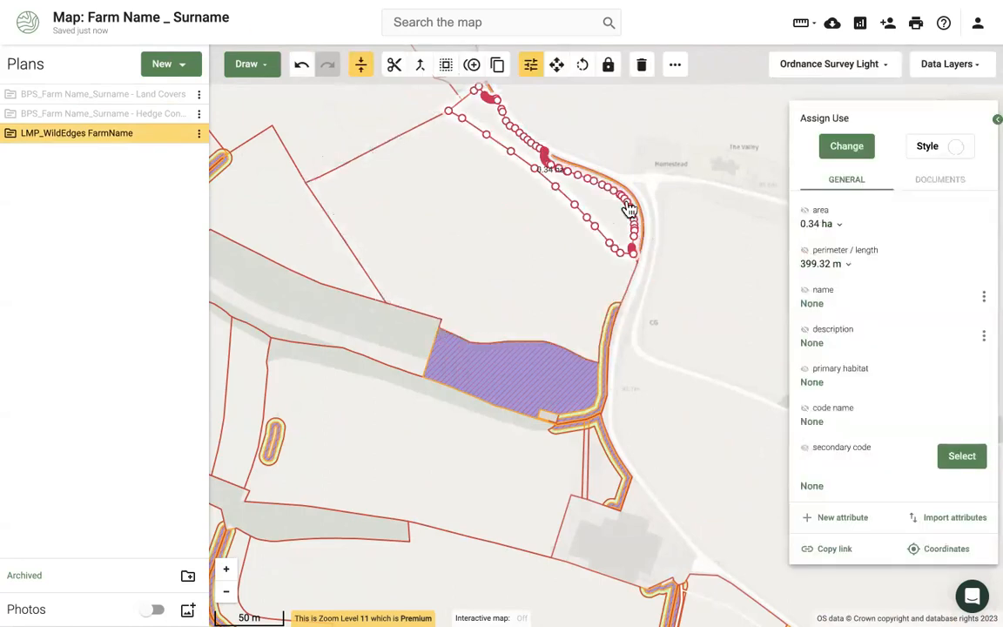
click(852, 146)
text(wild)
click(849, 191)
click(694, 315)
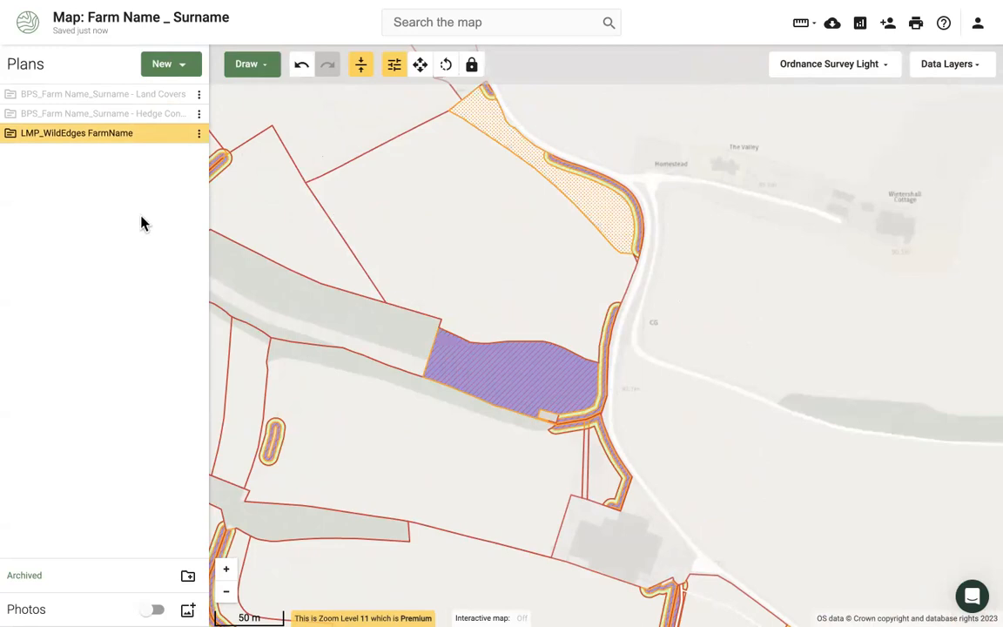
- Turn on the Map Of Maps Baseline Habitat Assessment and Basic Payment Scheme organisation layers
mouse_move(164, 139)
click(925, 68)
click(828, 402)
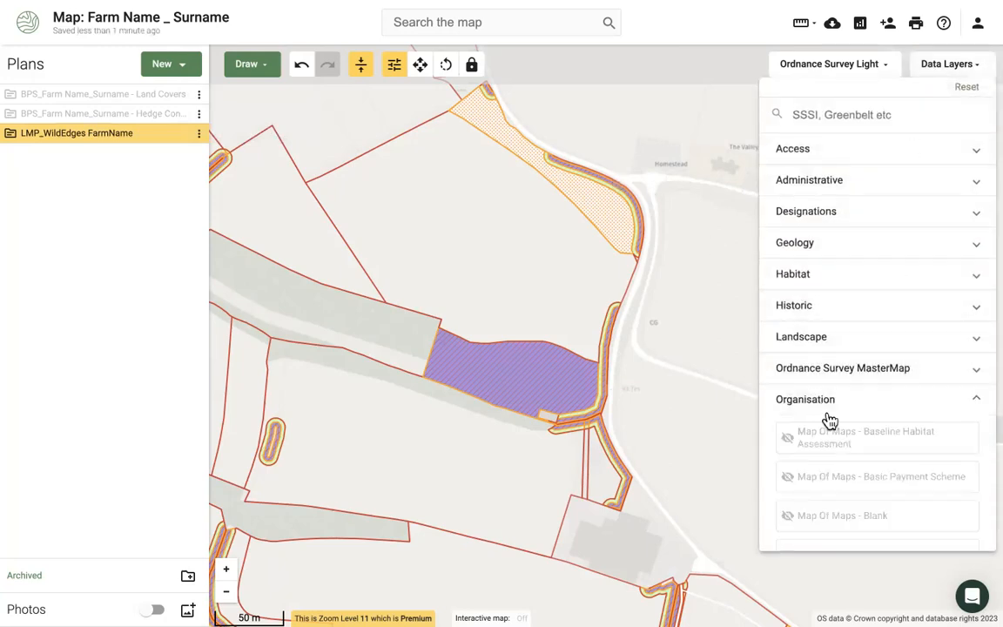
click(824, 442)
click(829, 479)
click(702, 415)
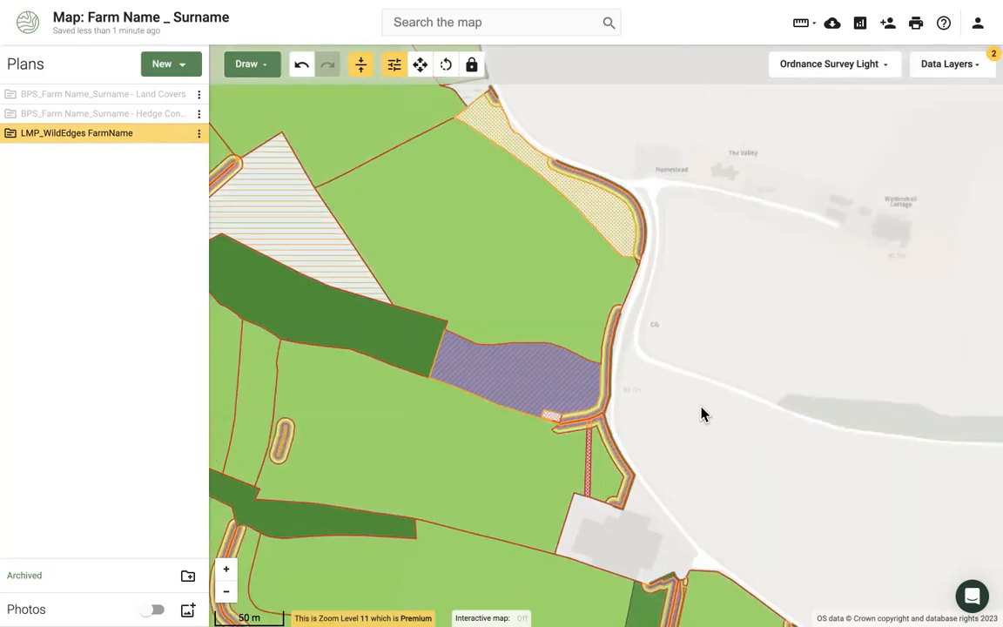
scroll(702, 414, down, 5)
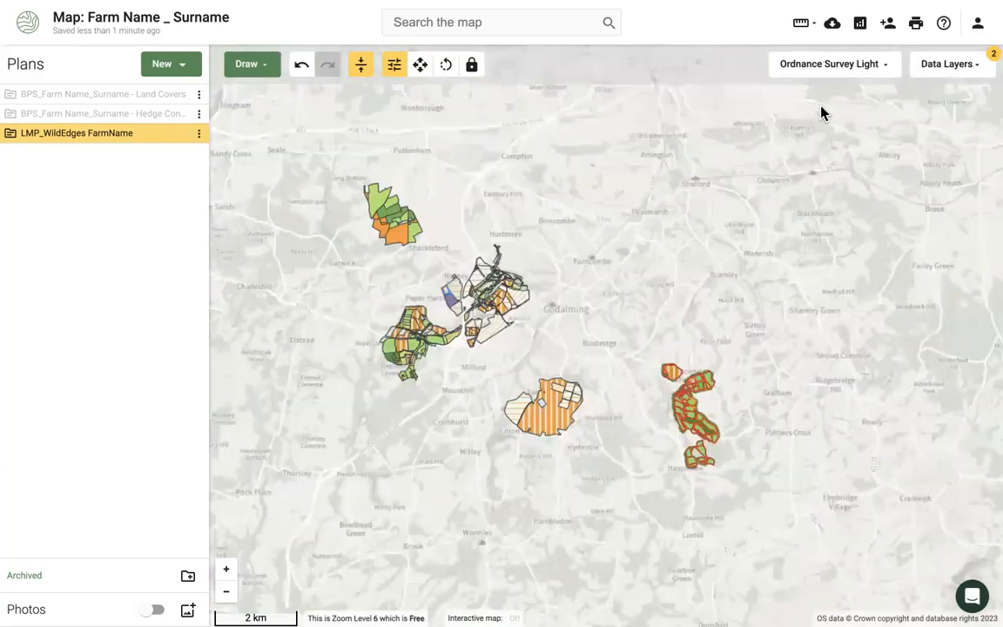
- Recheck the data layers, then go to the Reports page from the account menu
click(941, 64)
click(940, 65)
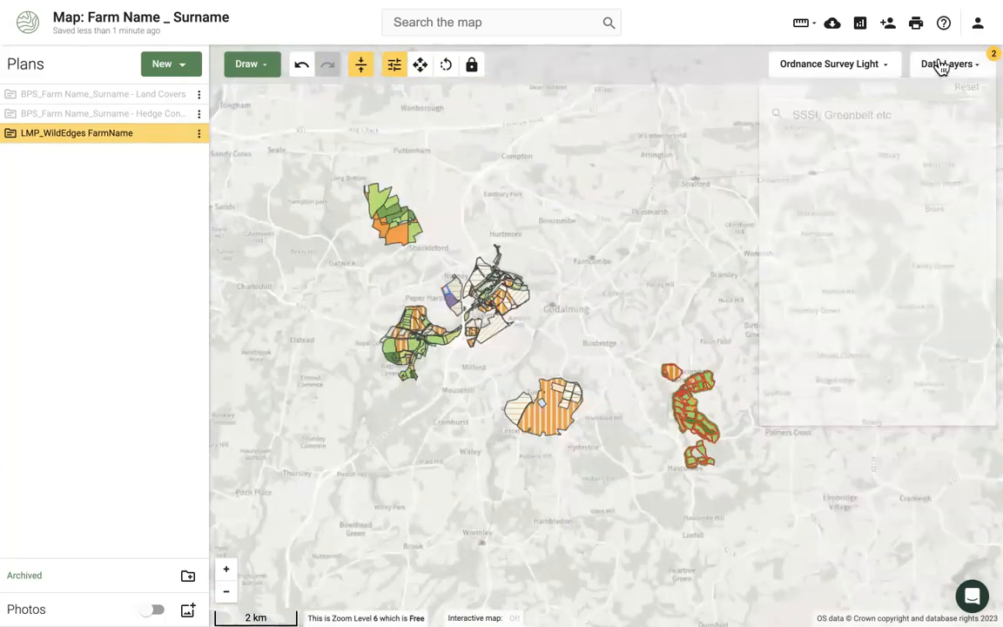
click(978, 24)
click(951, 260)
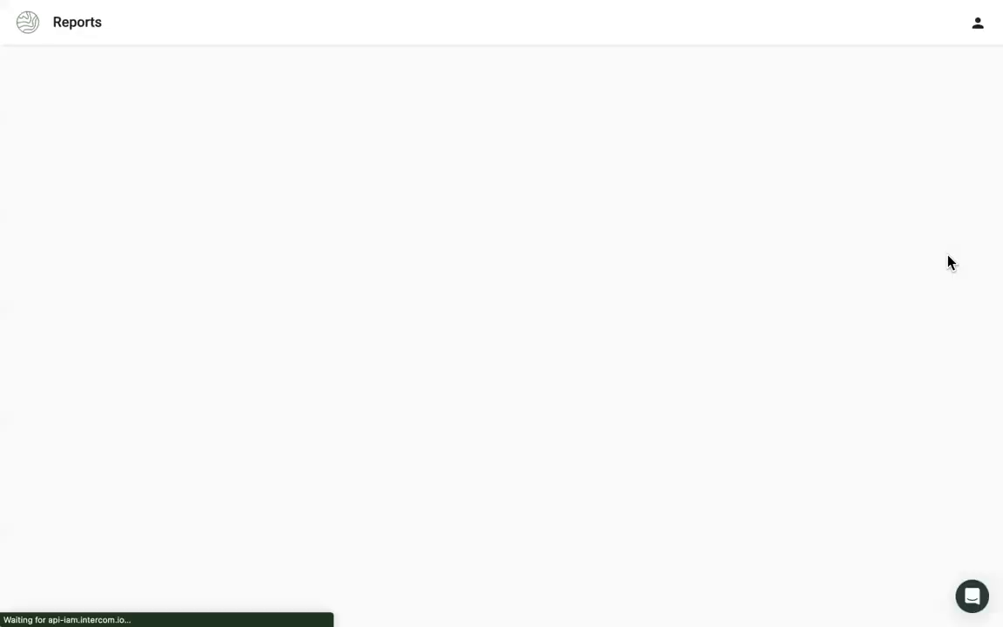